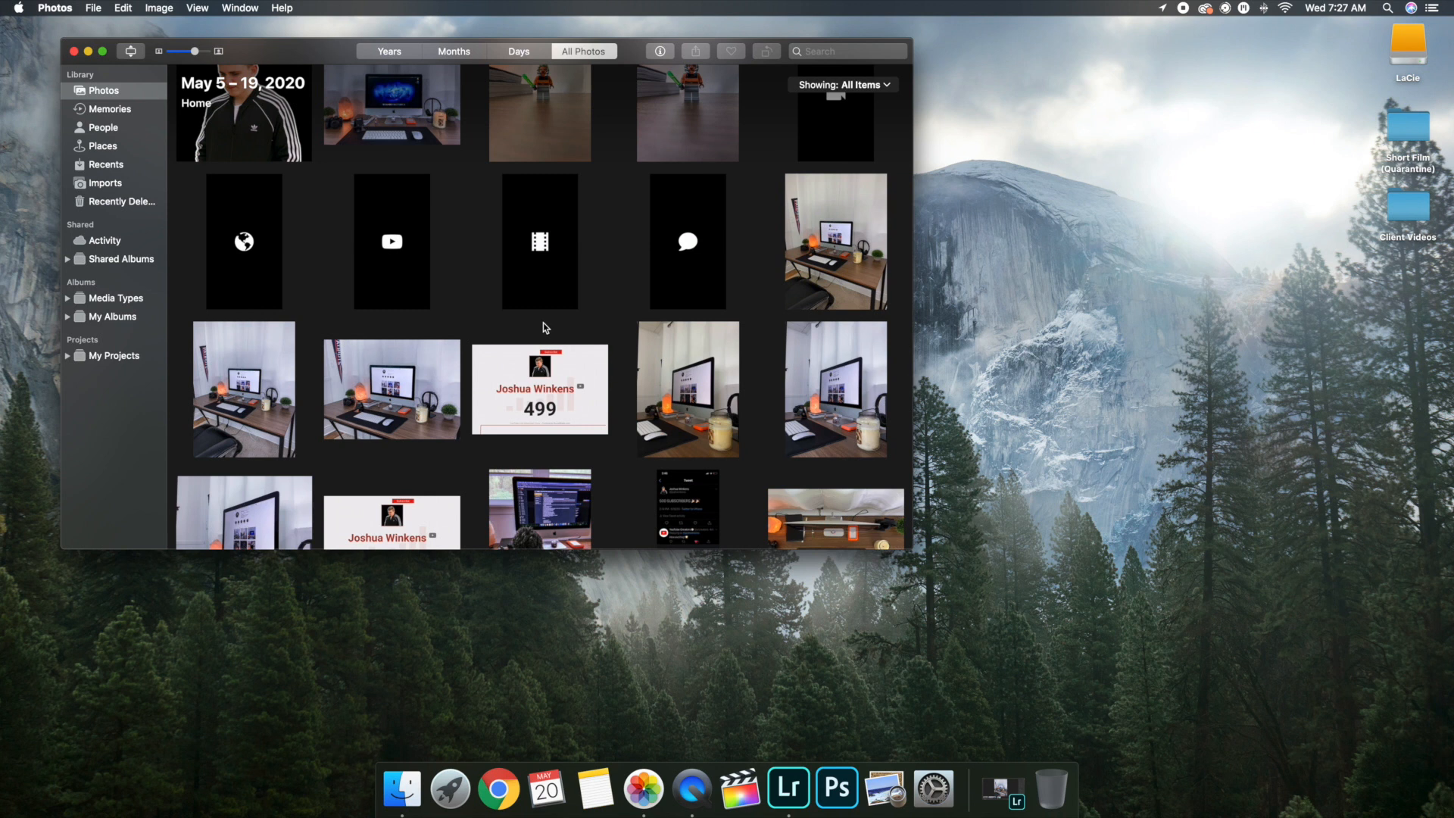
Step: Compare the unedited desk setup photo with its edited version in the photo library
click(830, 281)
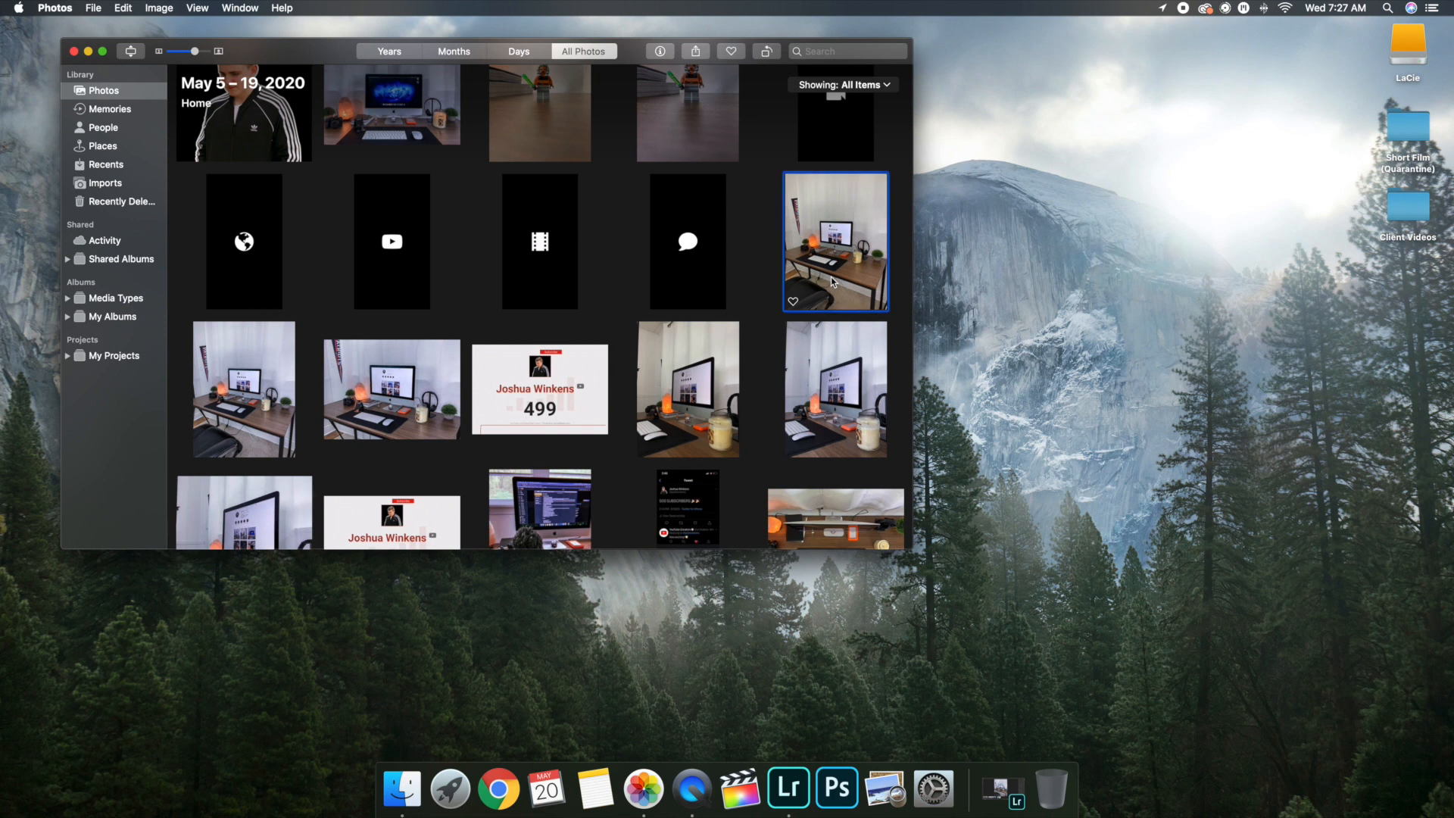
double_click(831, 281)
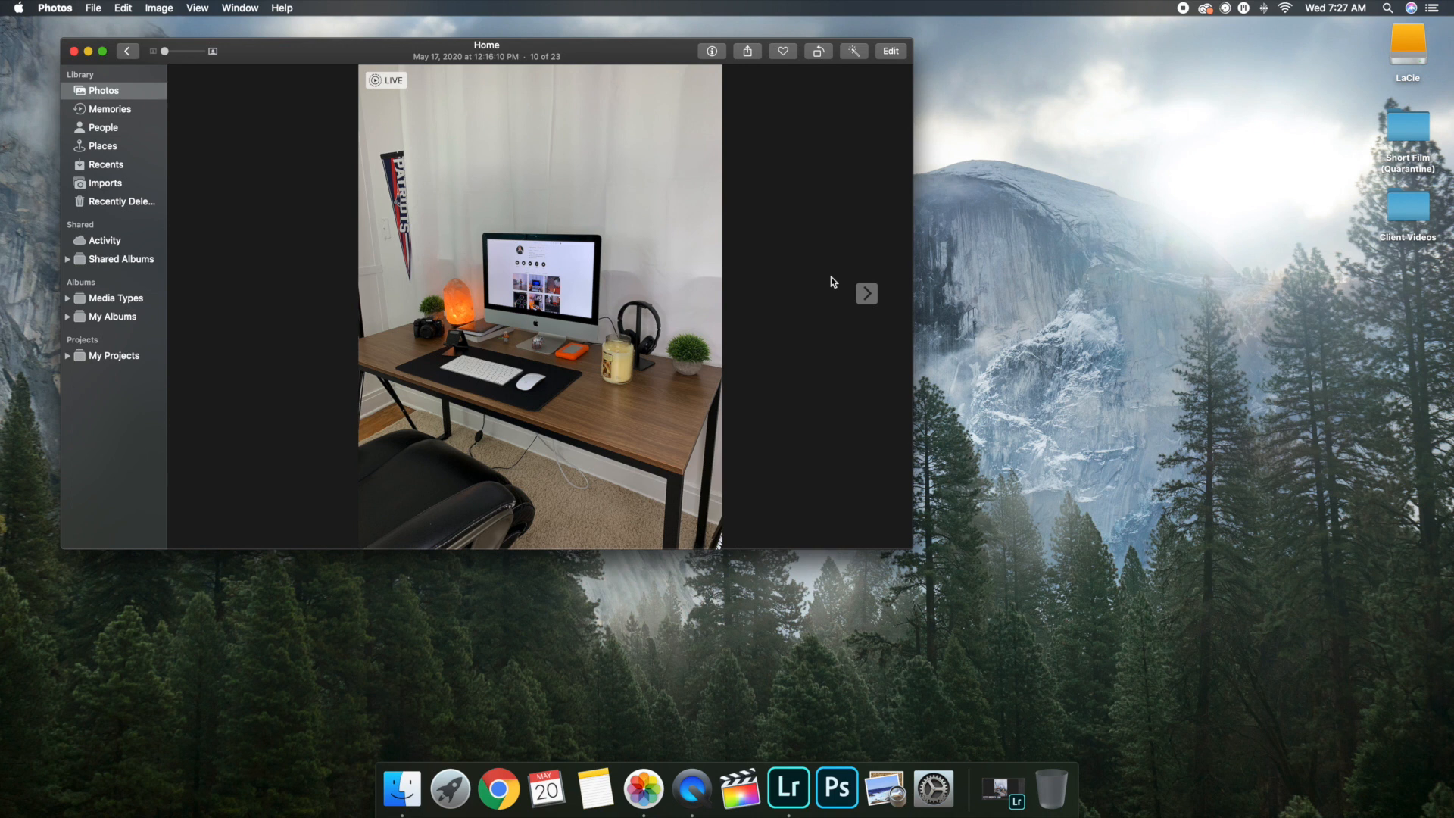
key(Right)
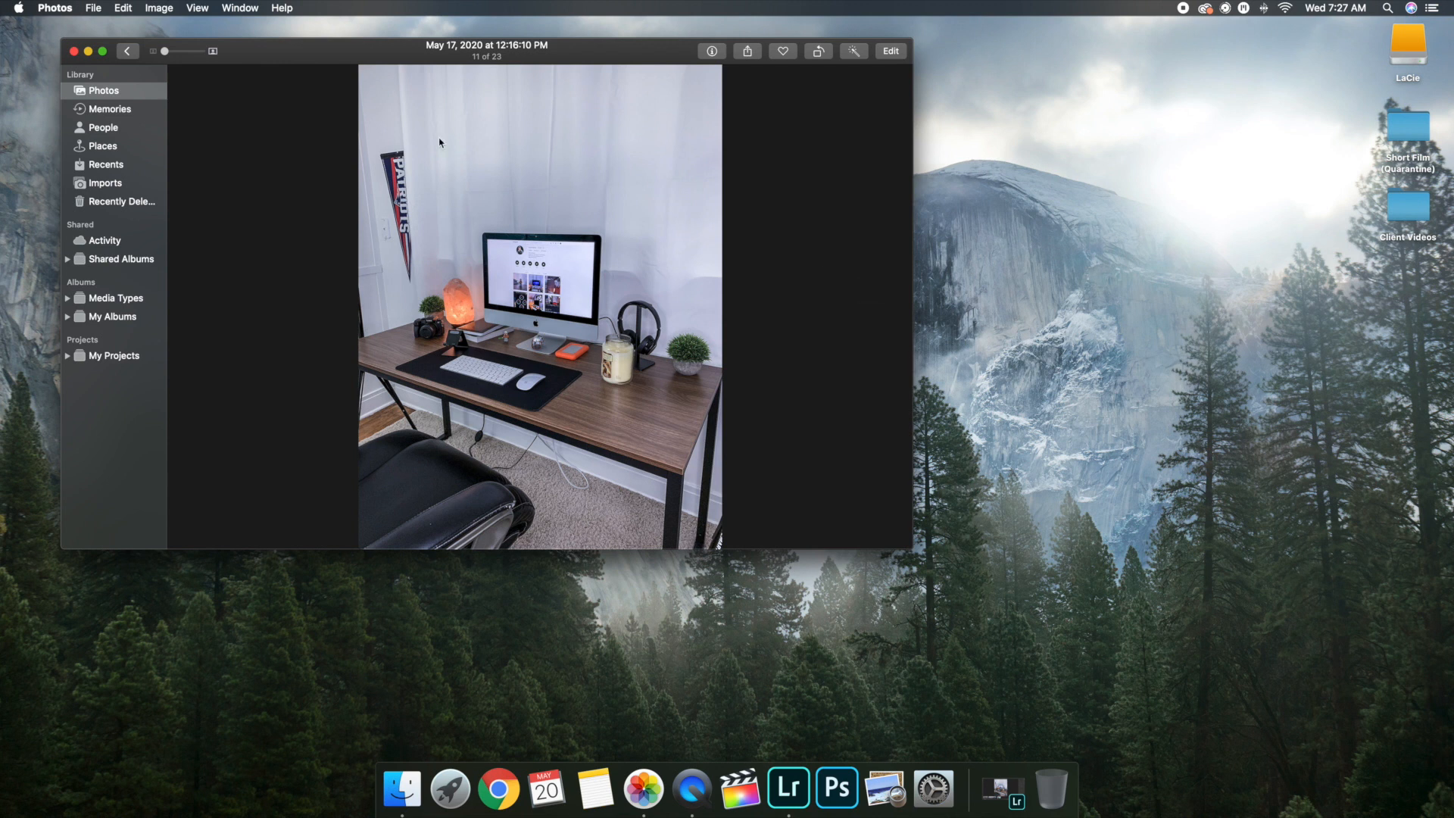
click(130, 51)
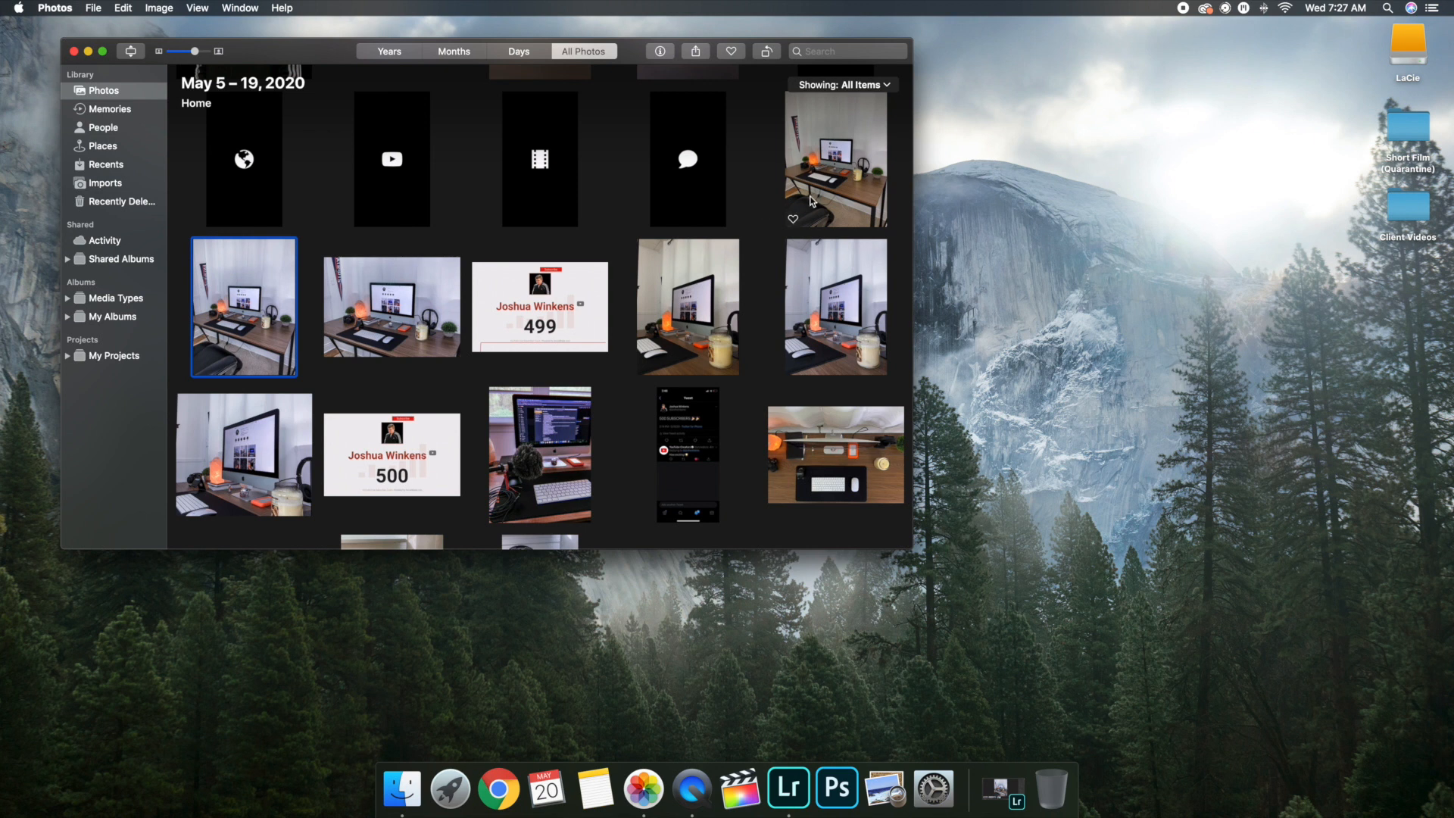
Step: Copy the unedited desk setup photo from the library to the desktop and close the photo library window
drag(814, 201, 1191, 301)
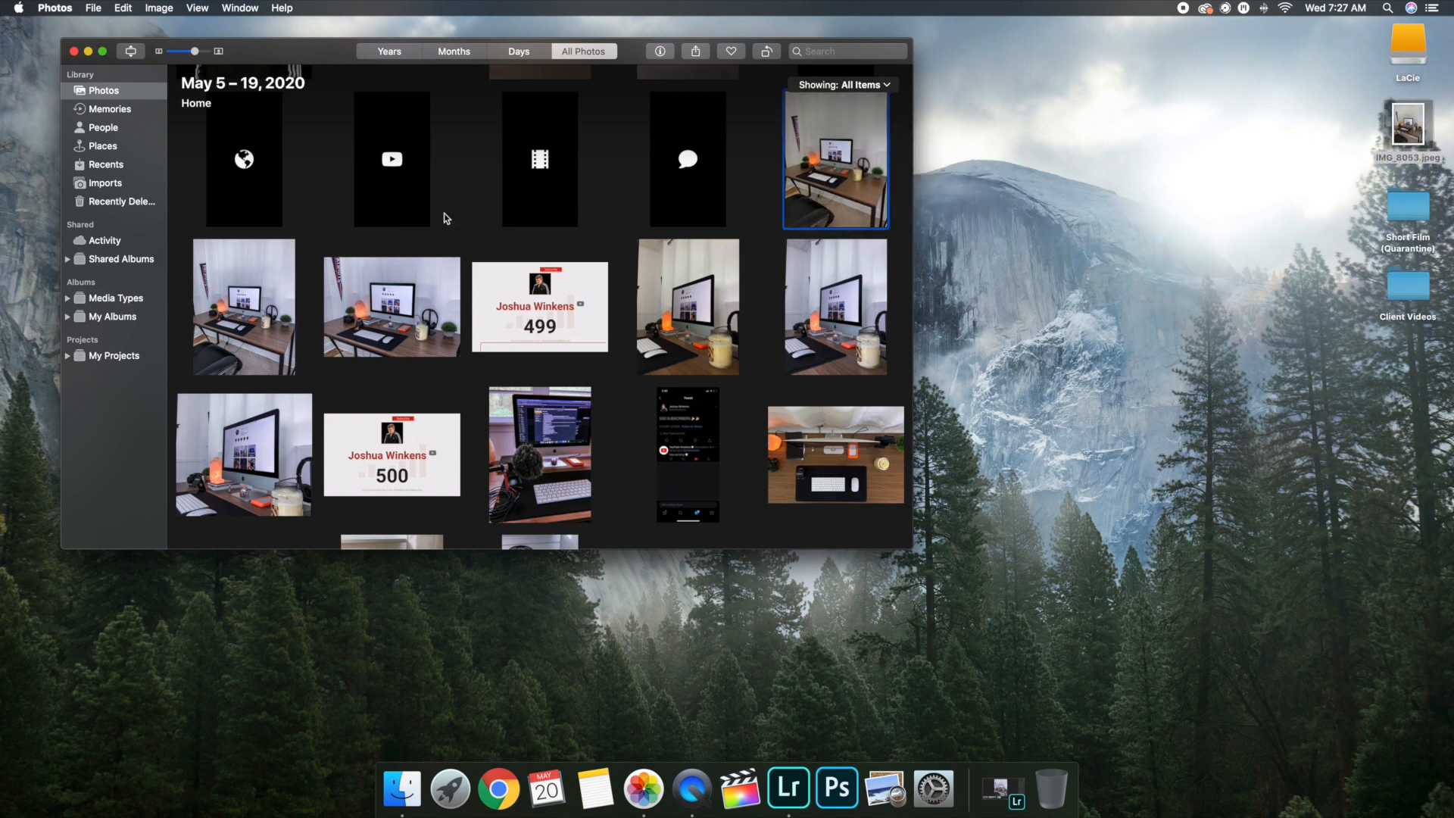
click(74, 51)
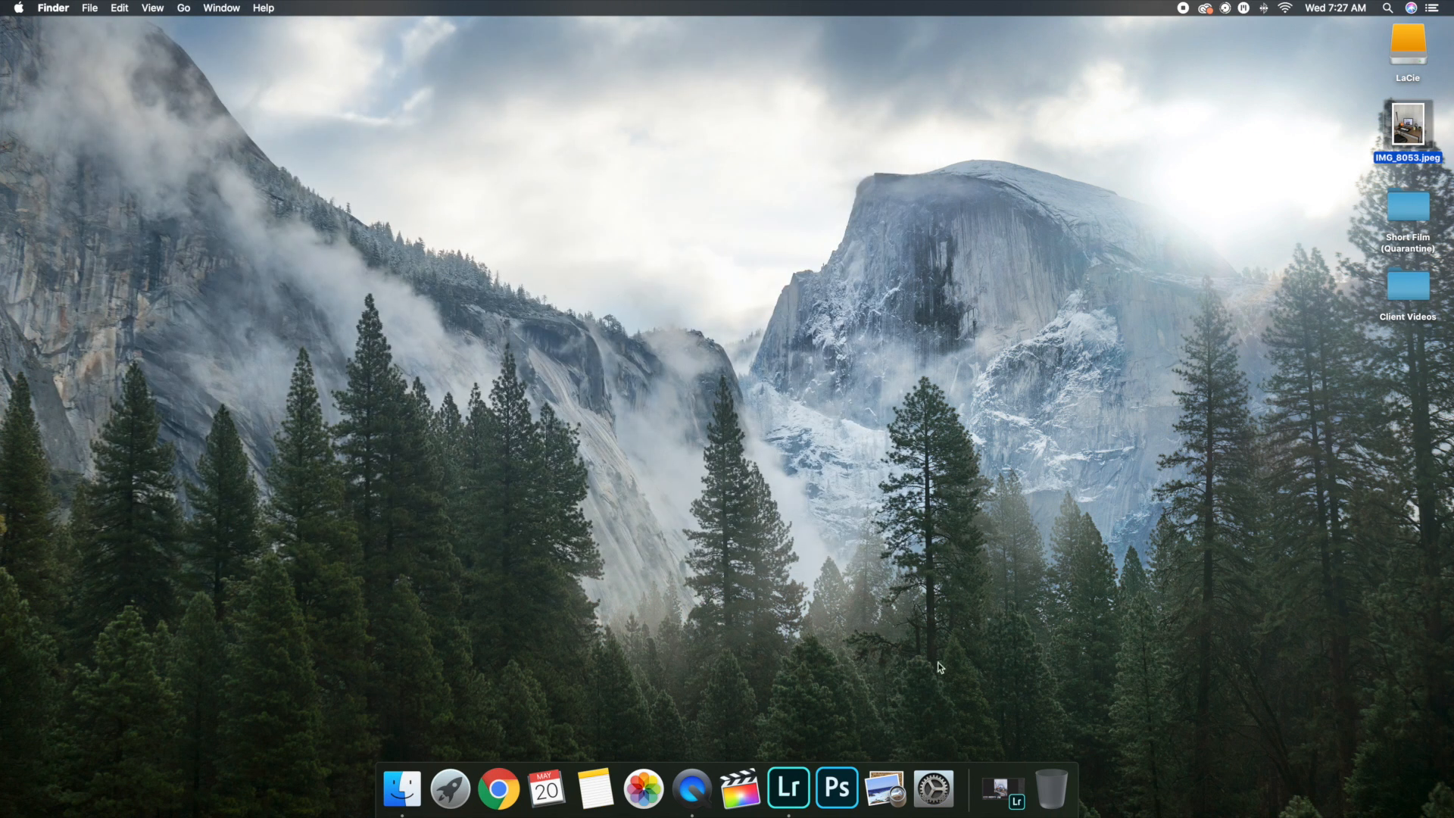
Step: Switch to Lightroom and import IMG_8053.jpeg from the desktop
click(999, 787)
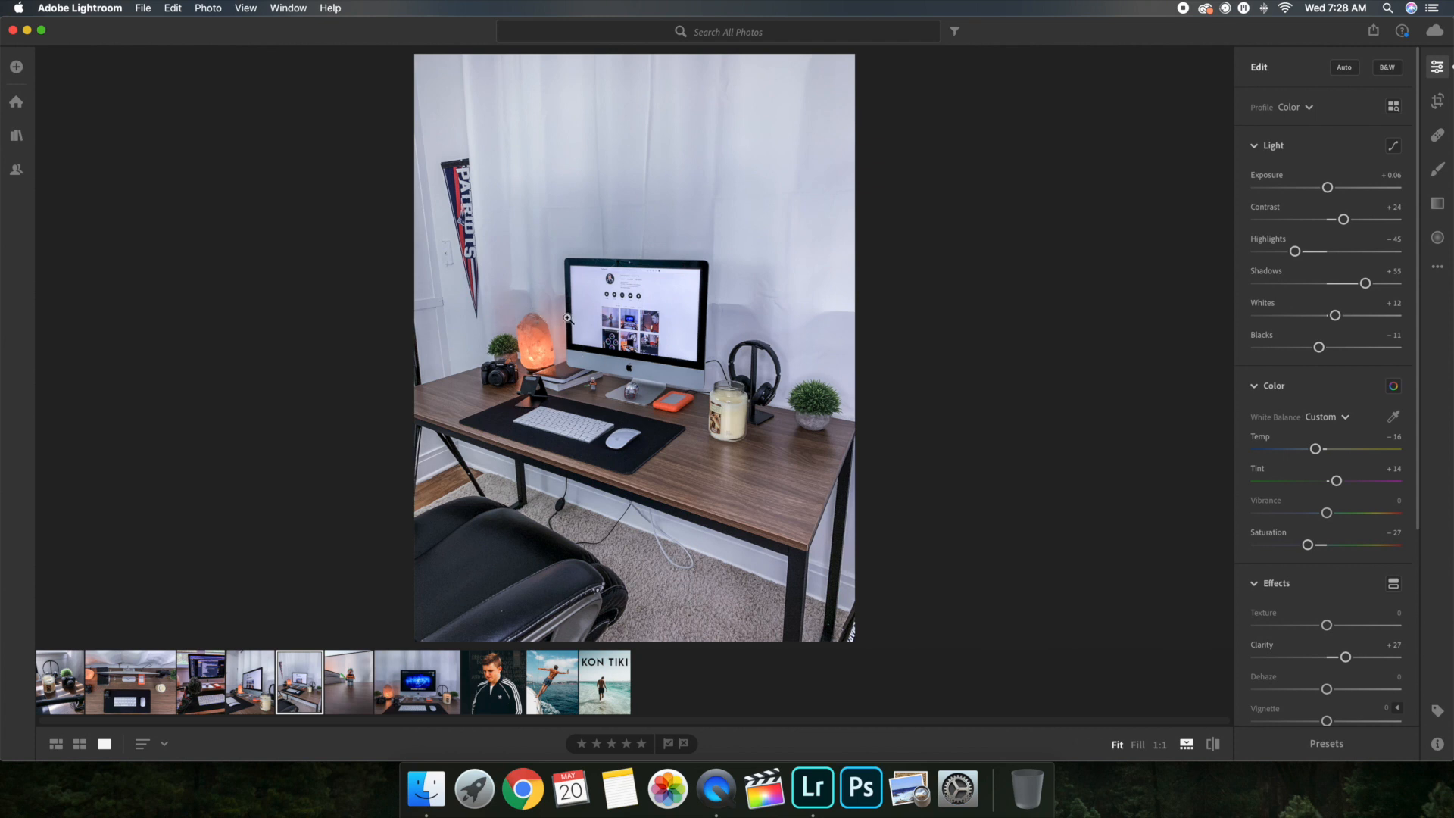
click(16, 67)
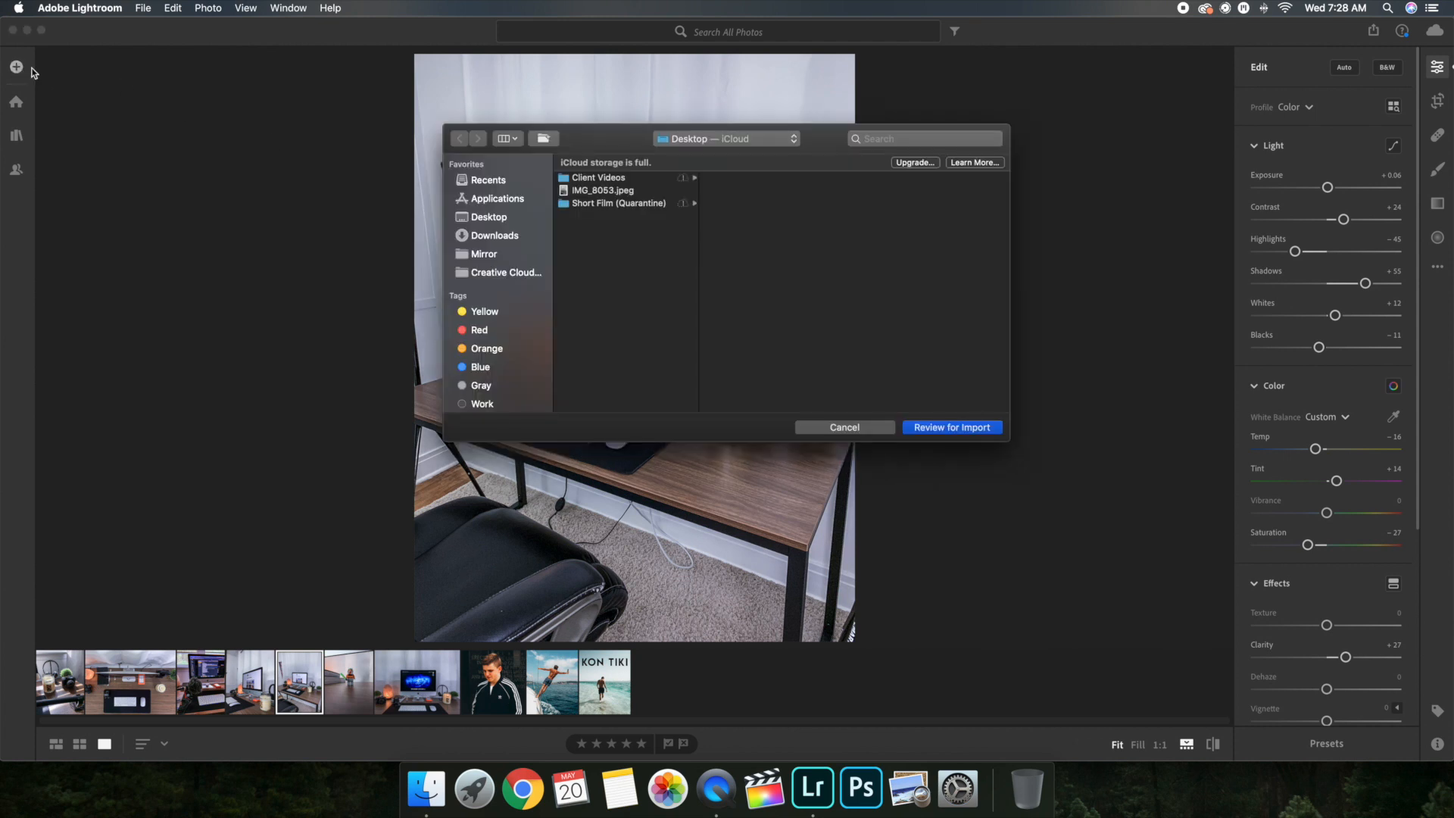
click(595, 191)
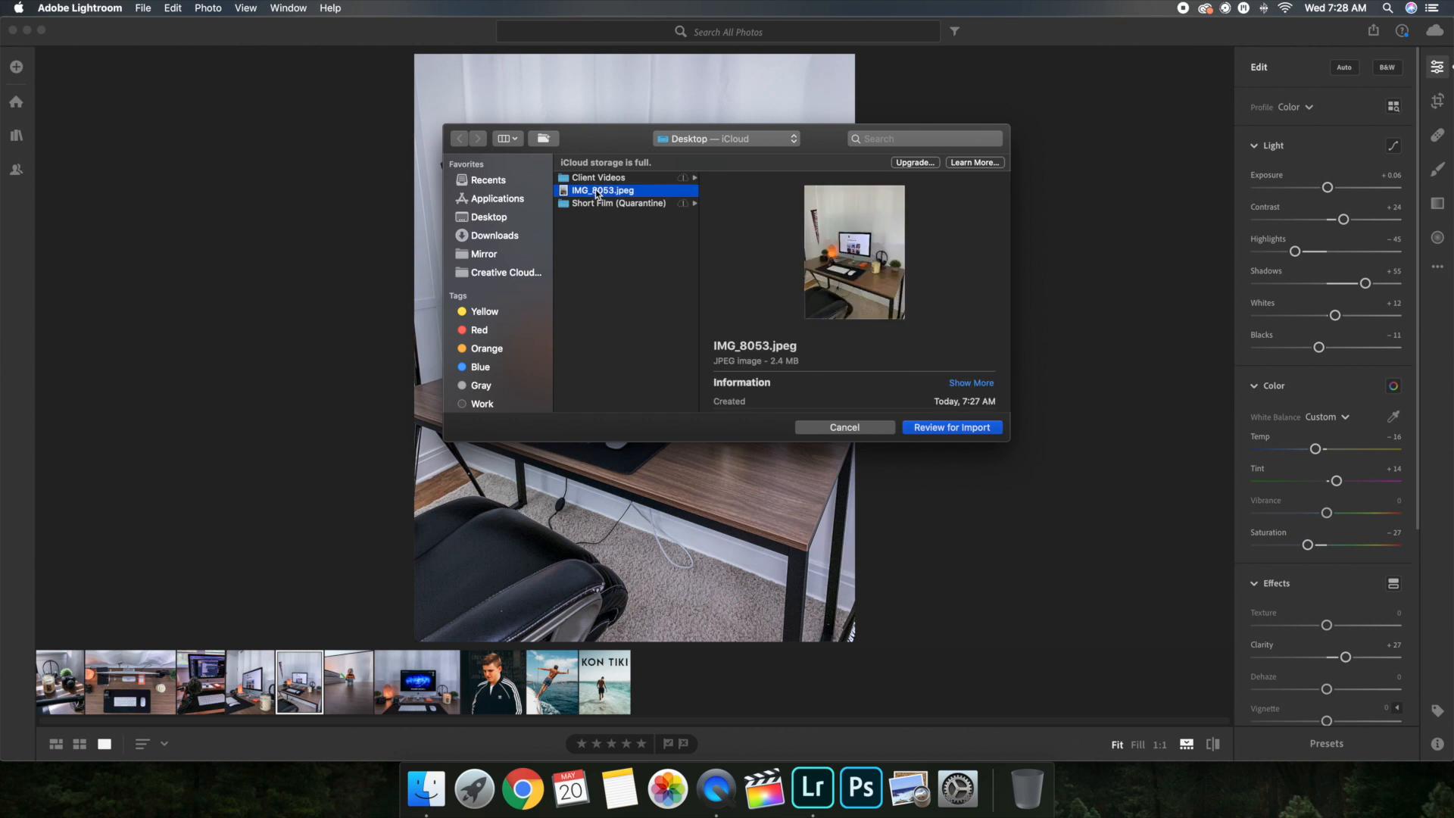
click(968, 429)
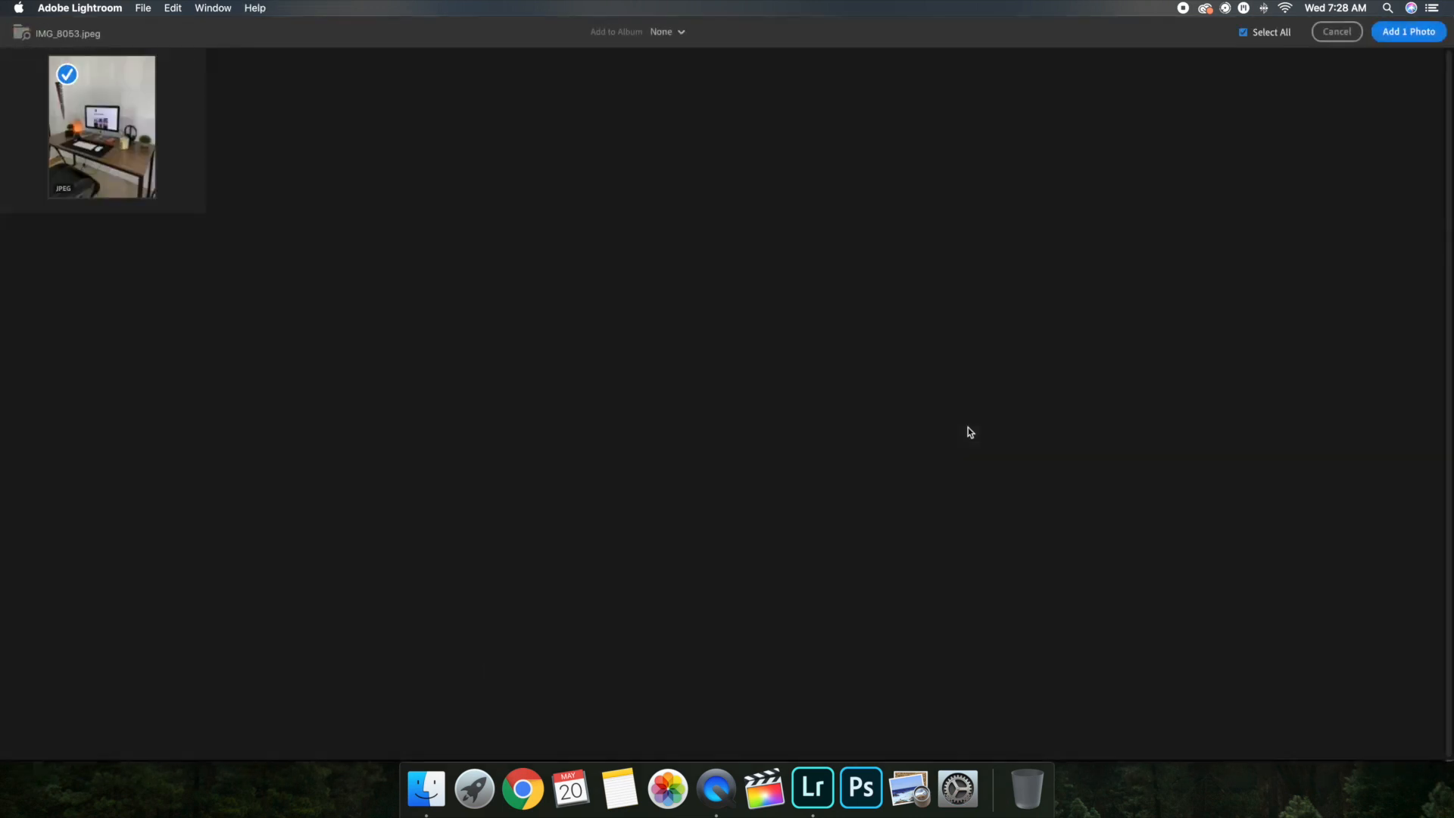
click(1409, 31)
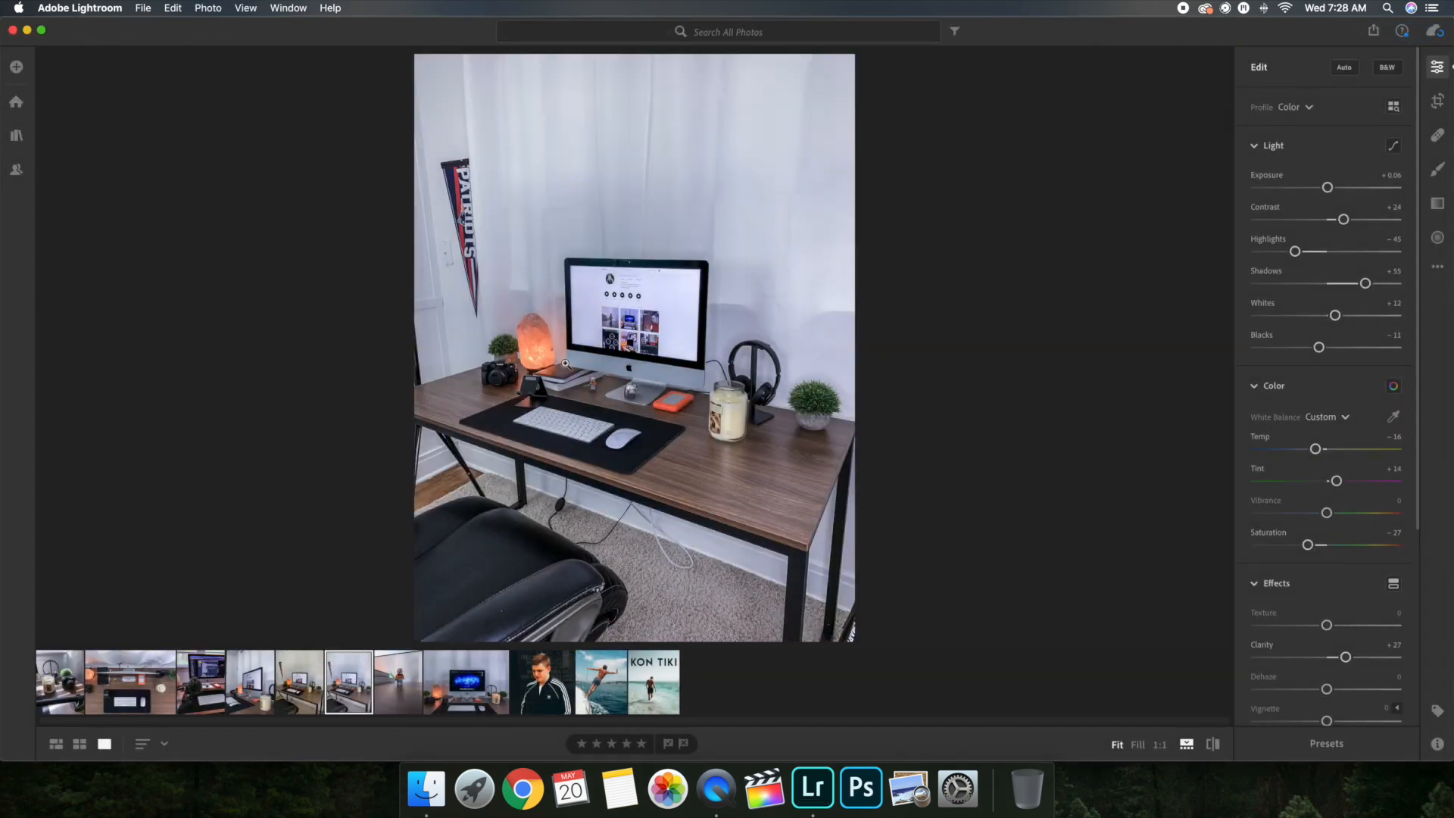
Step: Open the newly imported desk photo for editing, comparing it with the already edited version beside it
click(312, 689)
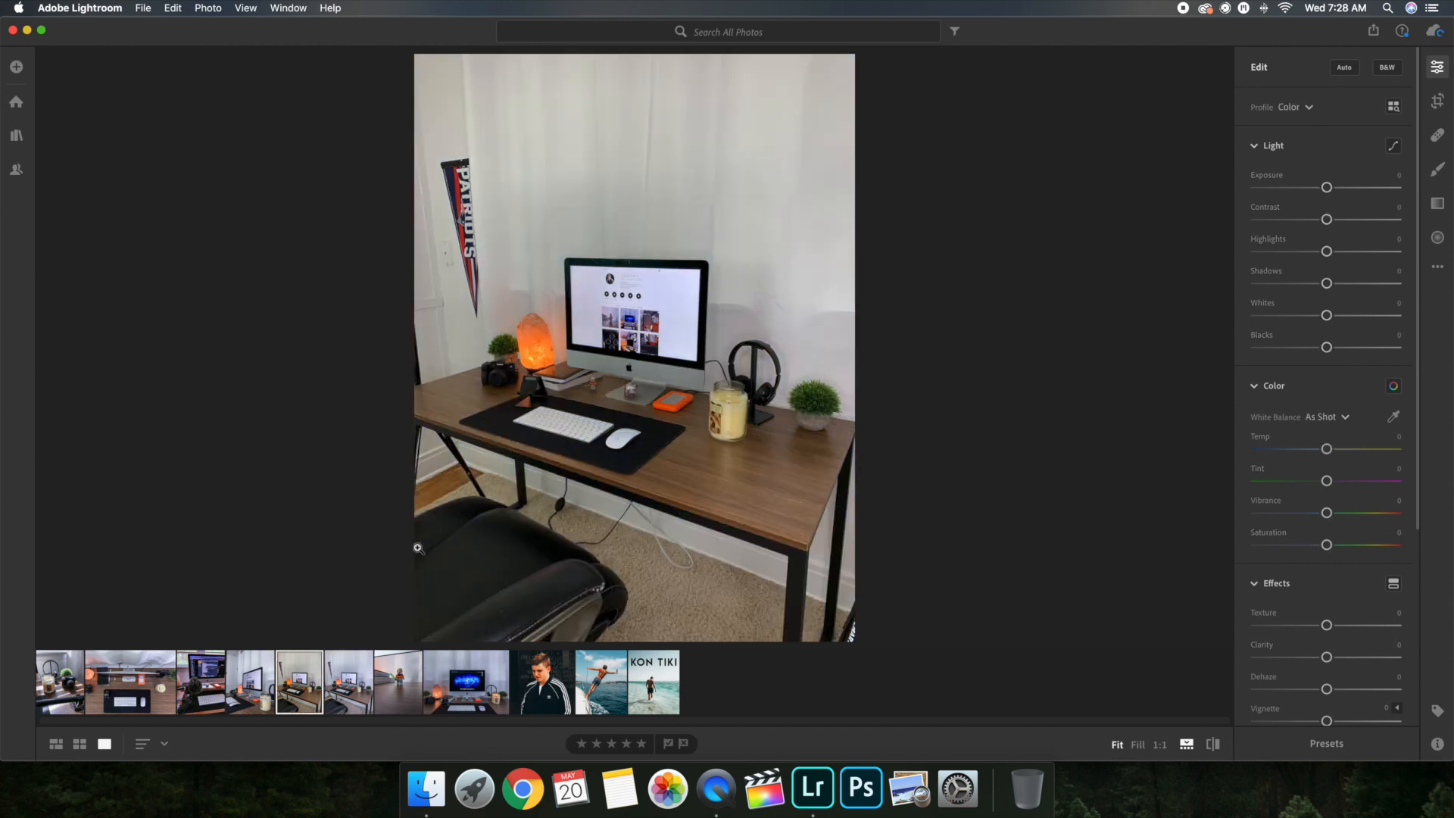
click(348, 678)
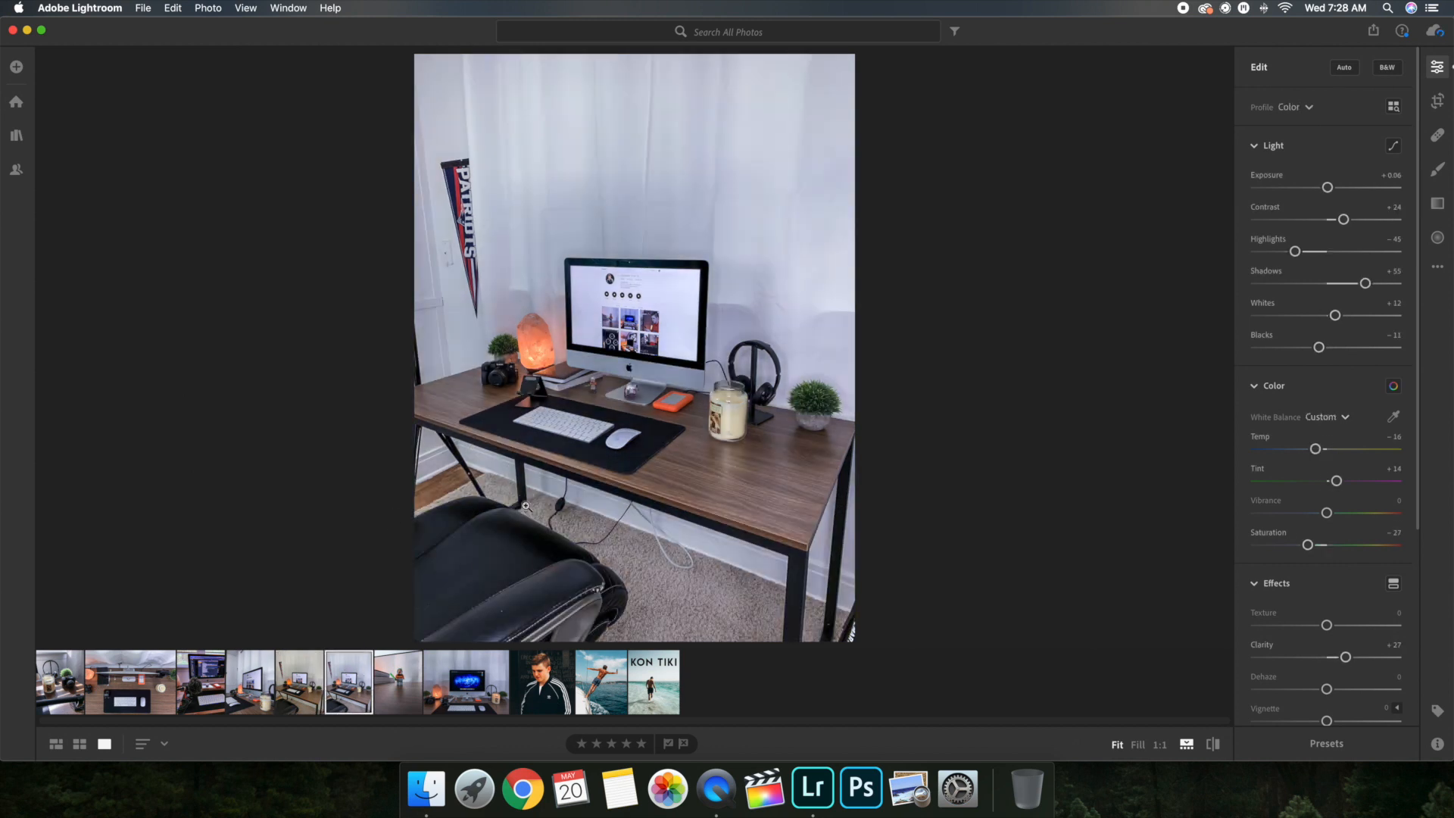
click(300, 676)
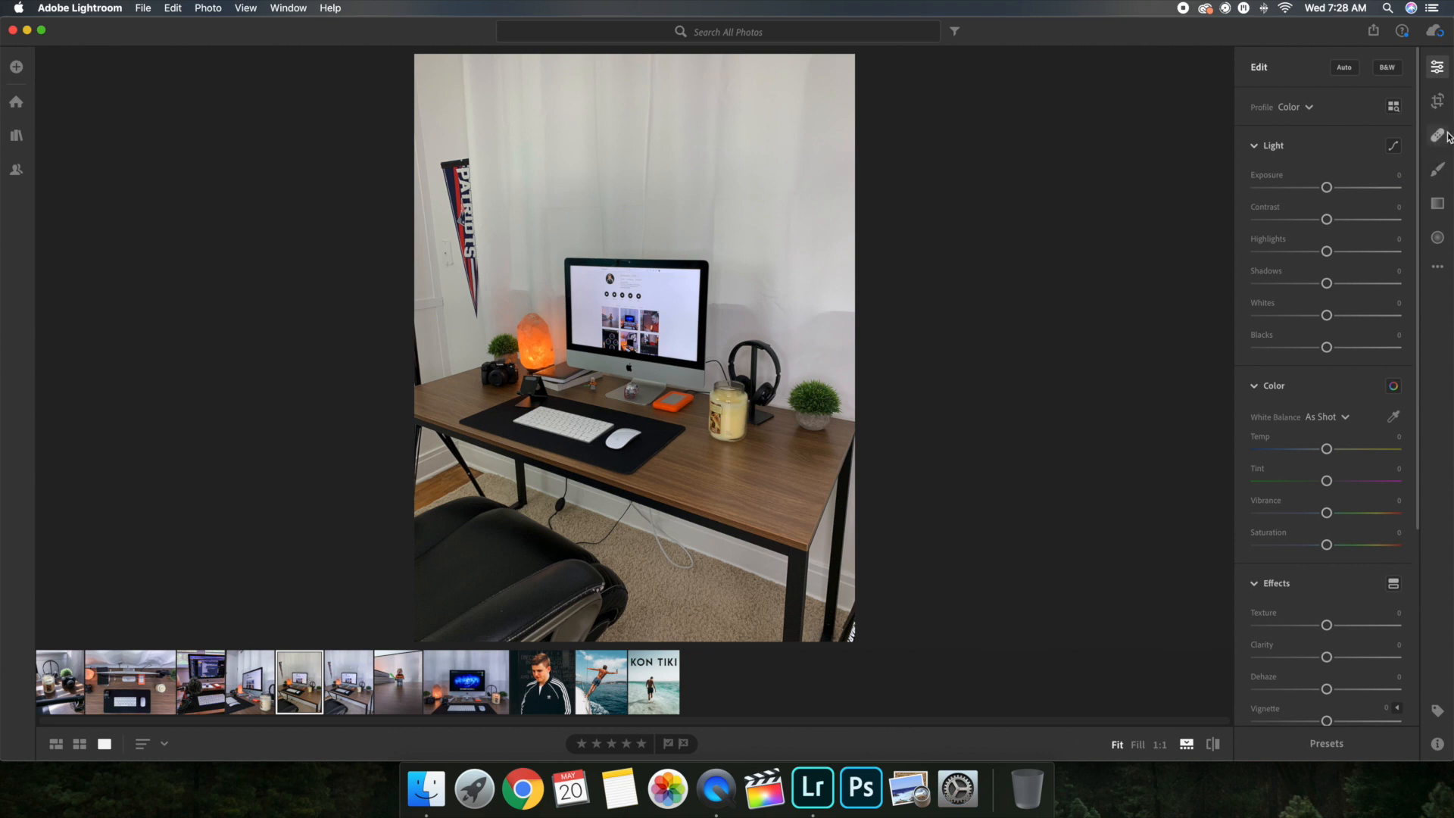
click(1438, 67)
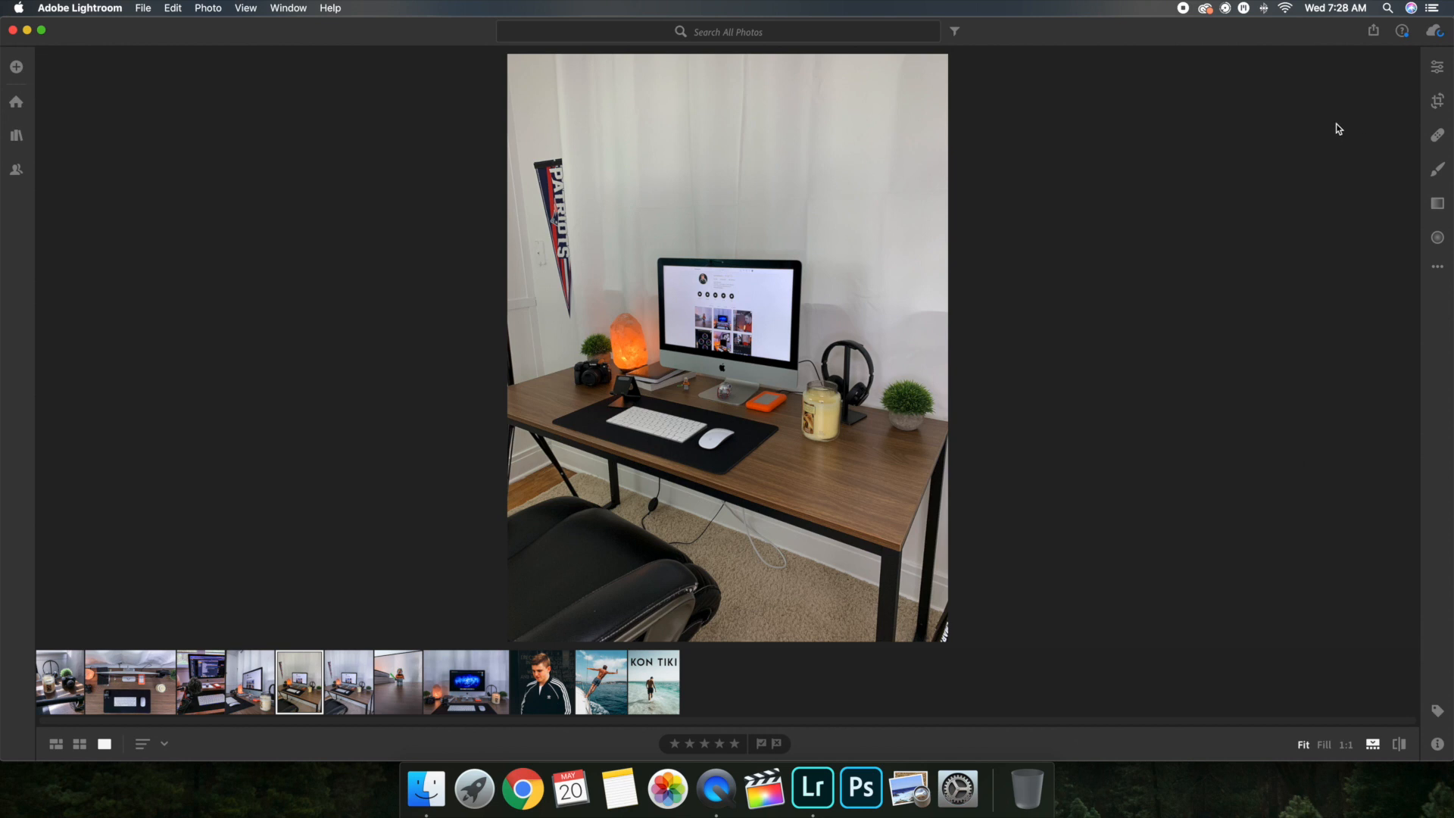
click(1436, 67)
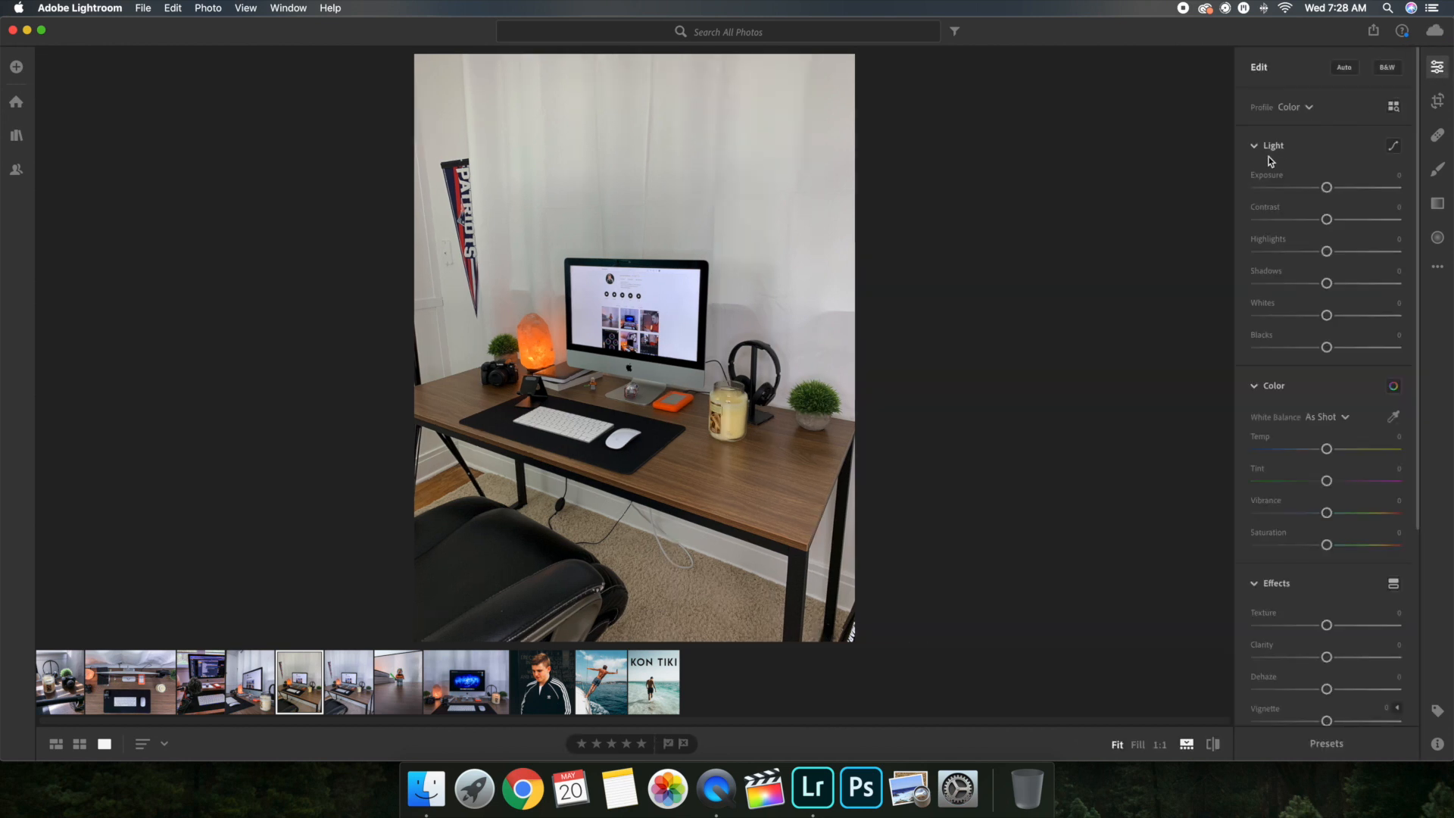
click(1254, 146)
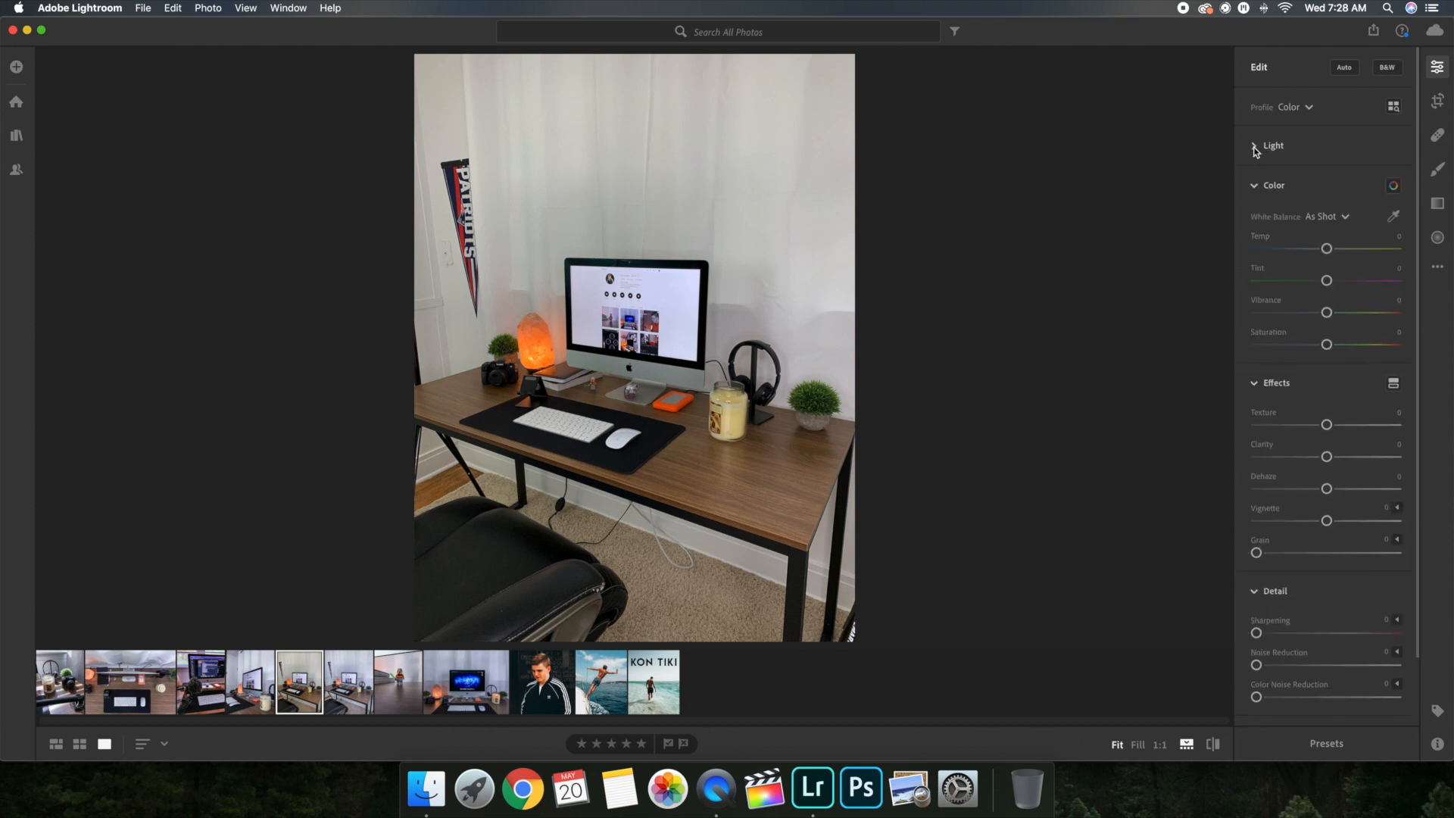
click(1254, 146)
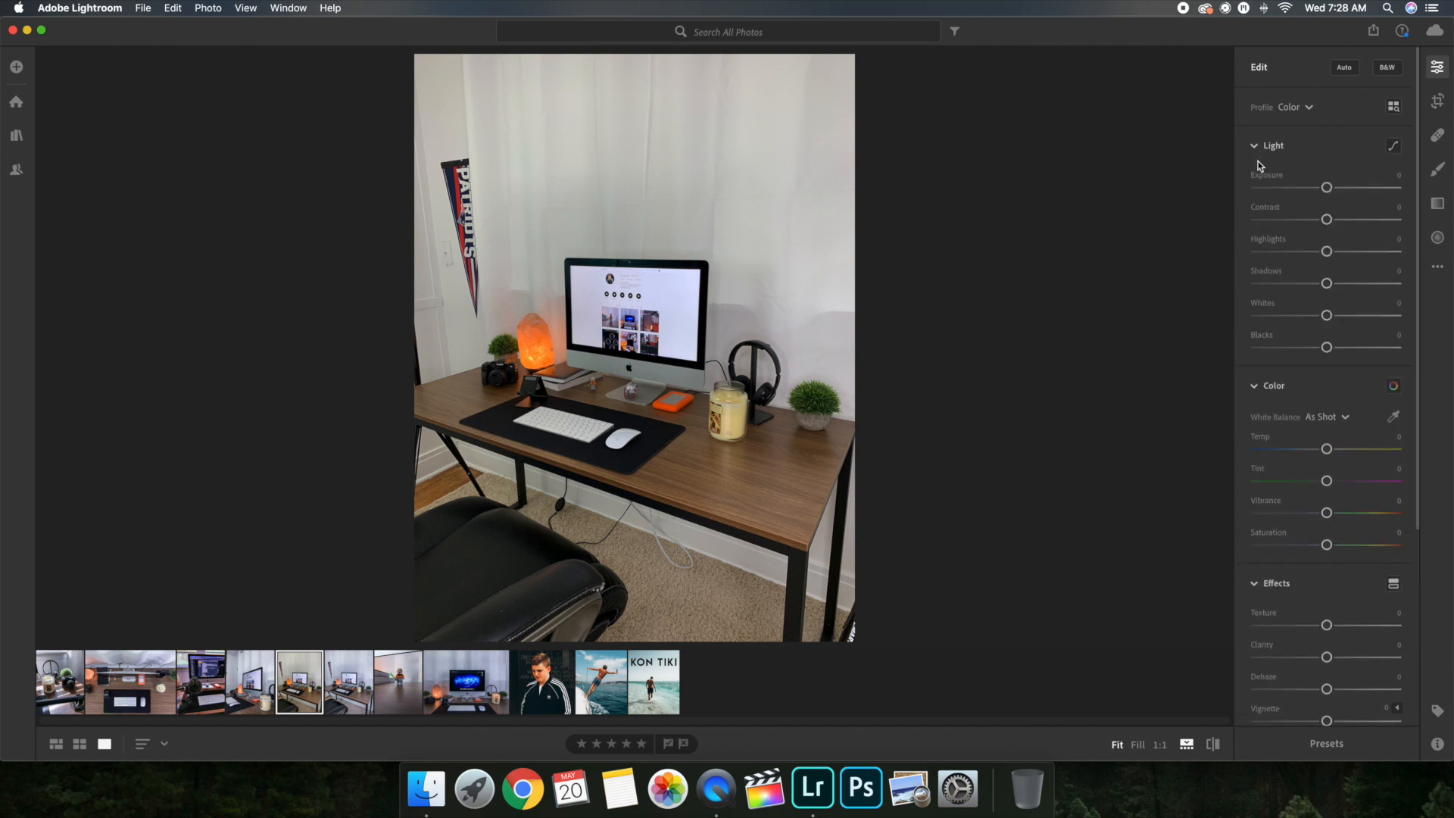
Step: Adjust the photo's light by setting Exposure to +0.06, Contrast to +24 and Highlights to −45
drag(1325, 189, 1327, 190)
drag(1327, 220, 1343, 219)
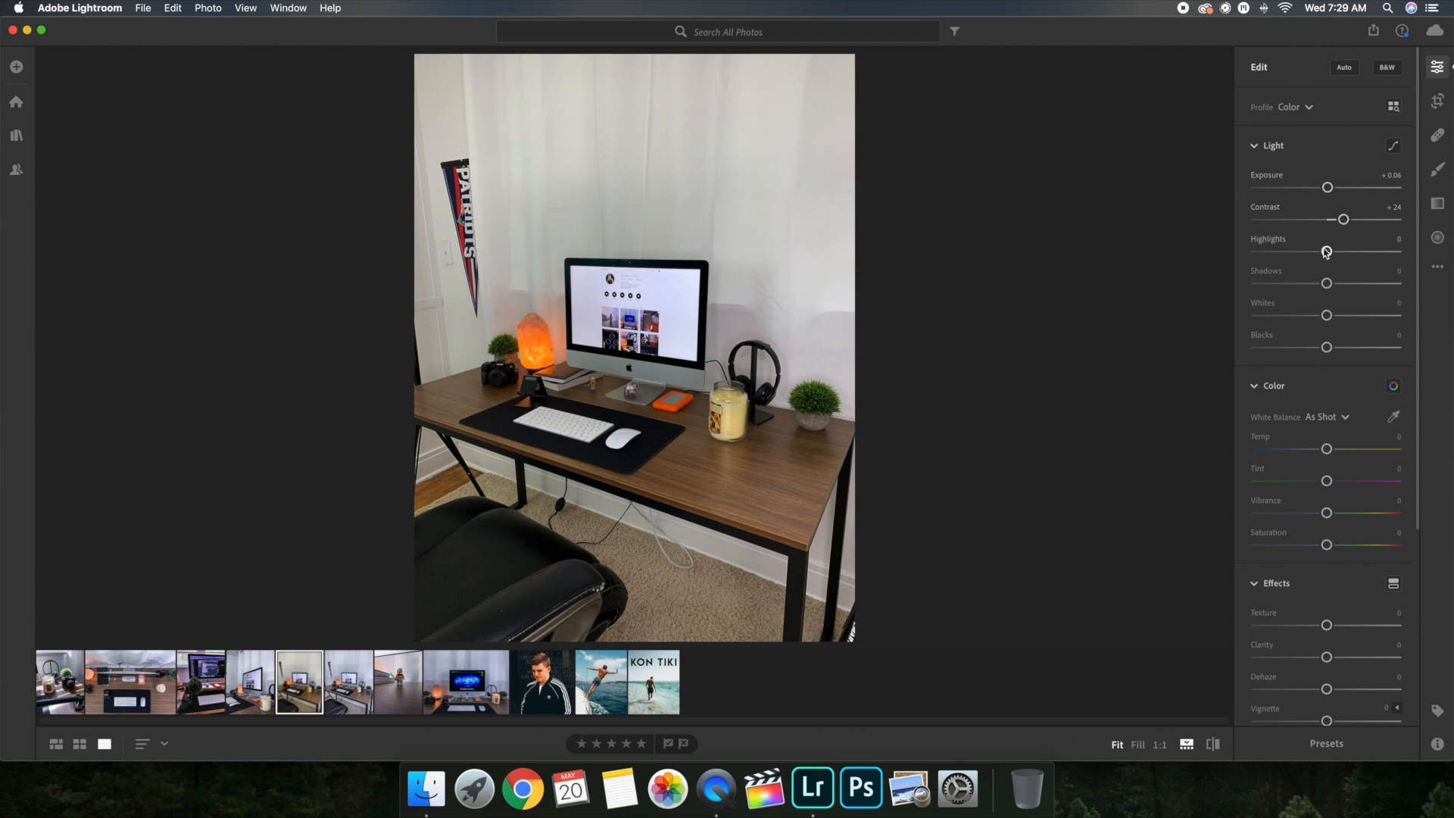
drag(1326, 252, 1294, 254)
Step: Set the photo's Shadows to +53, Whites to +12 and Blacks to −11
scroll(1301, 245, down, 1)
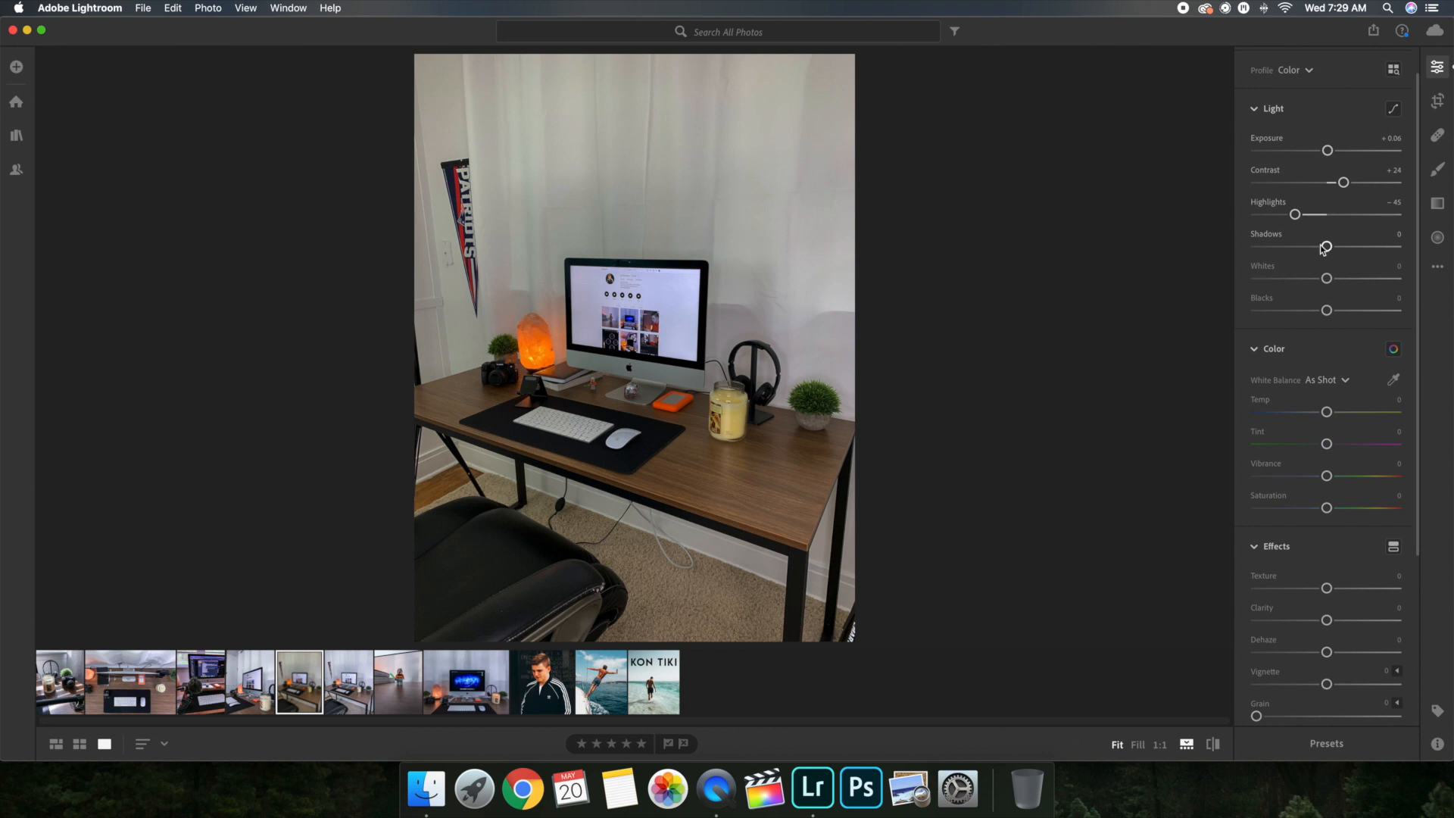
drag(1326, 246, 1365, 247)
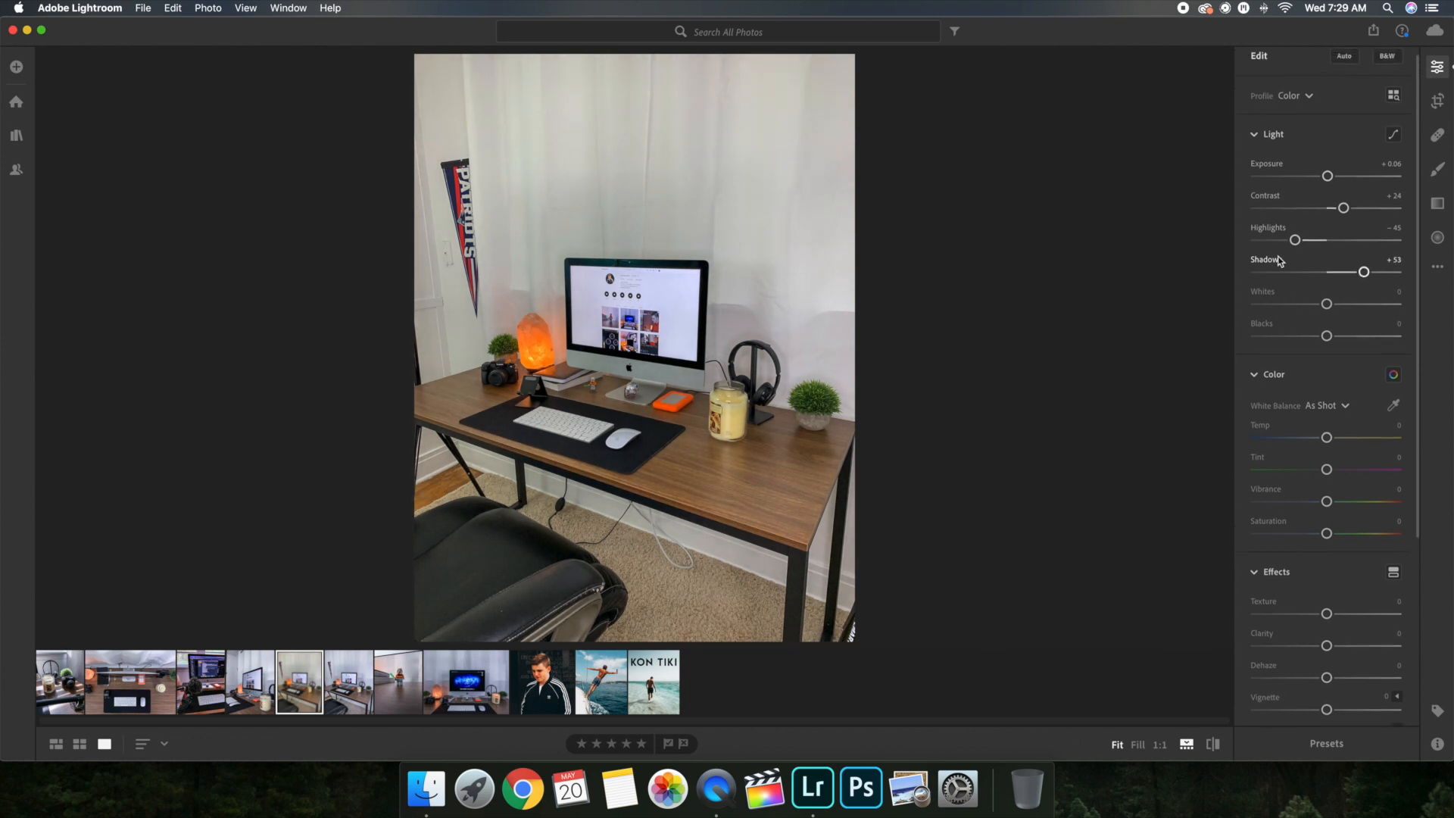
scroll(1239, 263, down, 1)
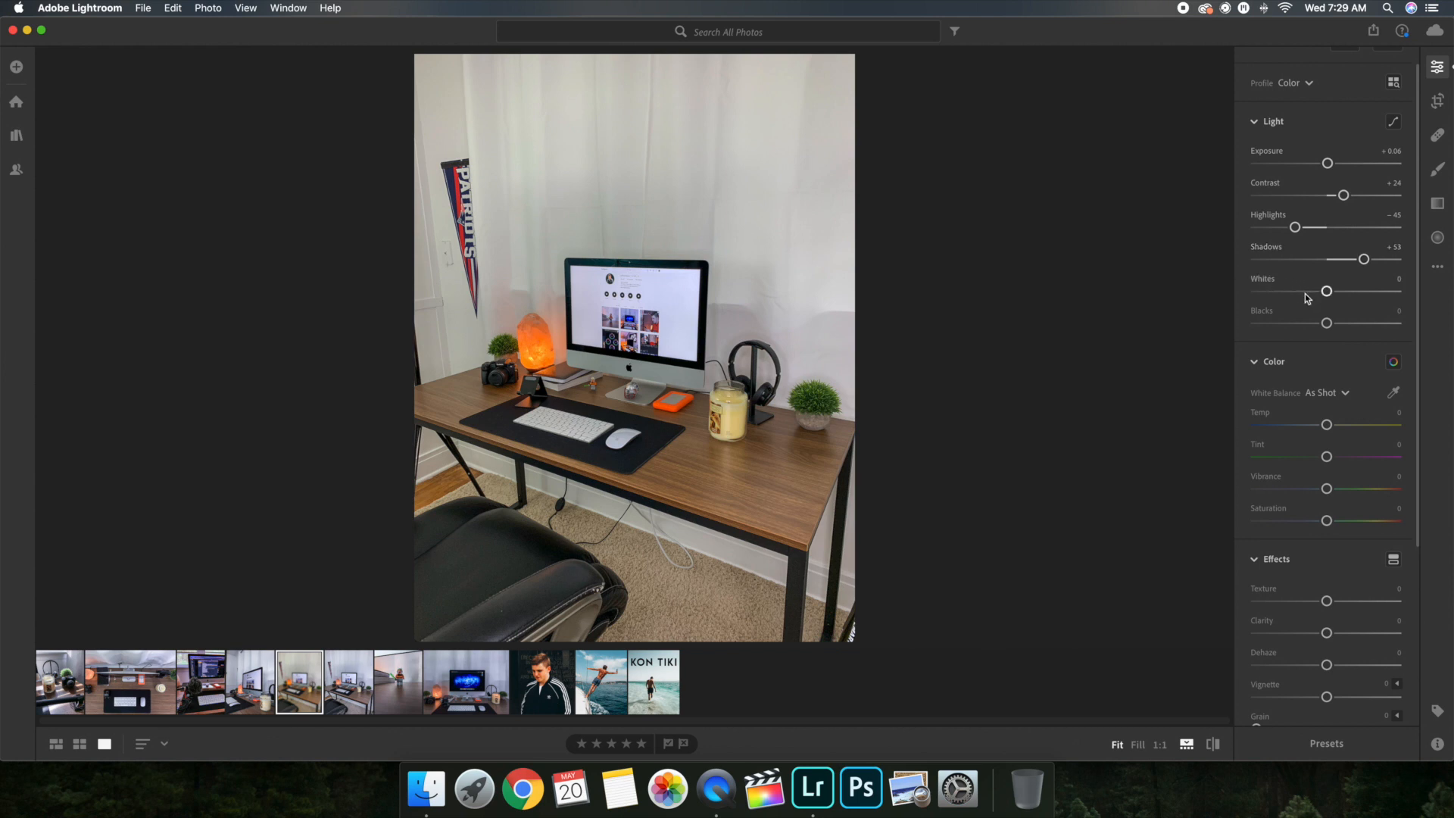
drag(1327, 294, 1335, 293)
drag(1327, 323, 1318, 324)
Step: Correct the photo's white balance by setting Temp to −13 and Tint to +14
scroll(1242, 308, down, 2)
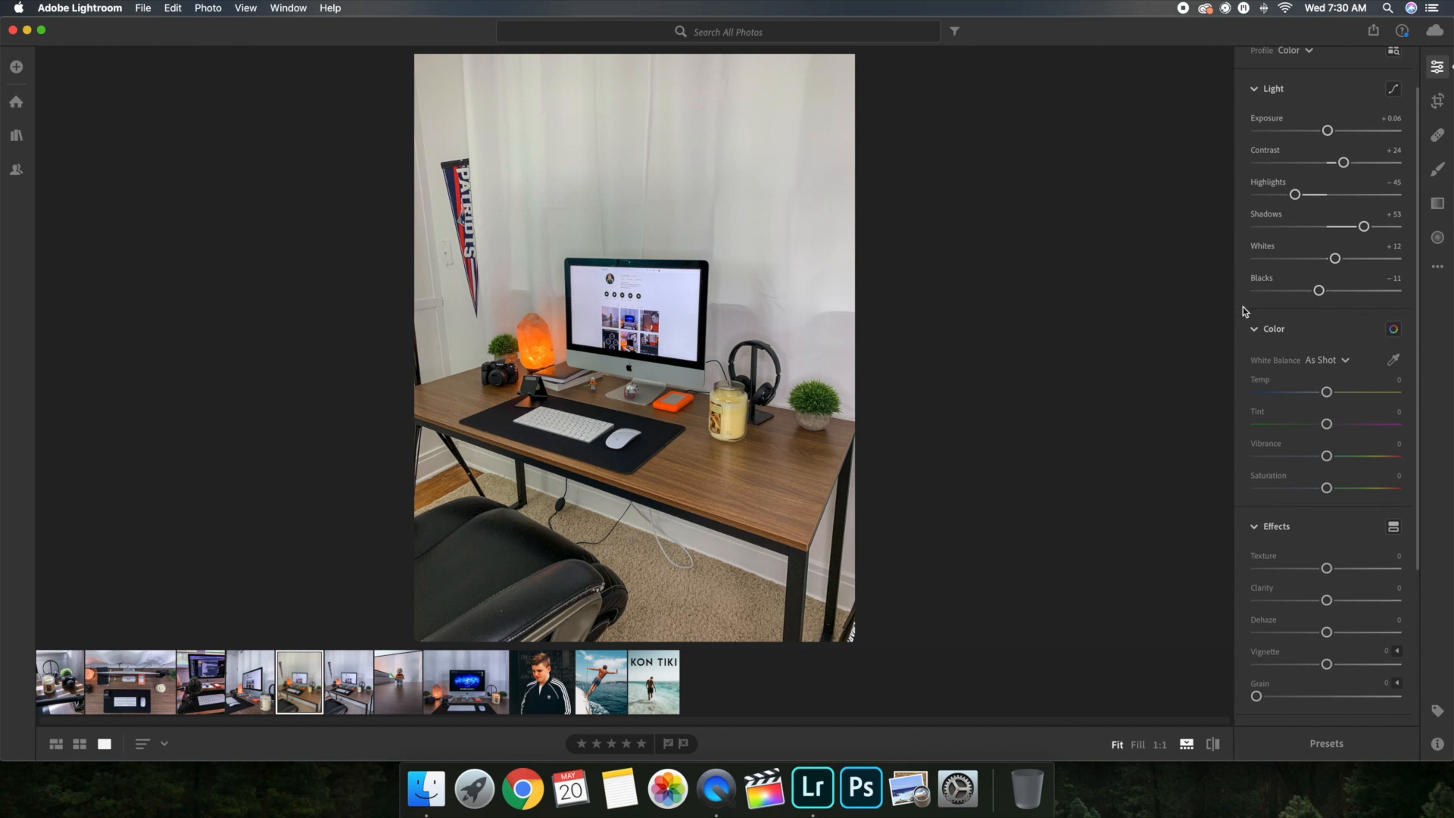
click(1253, 330)
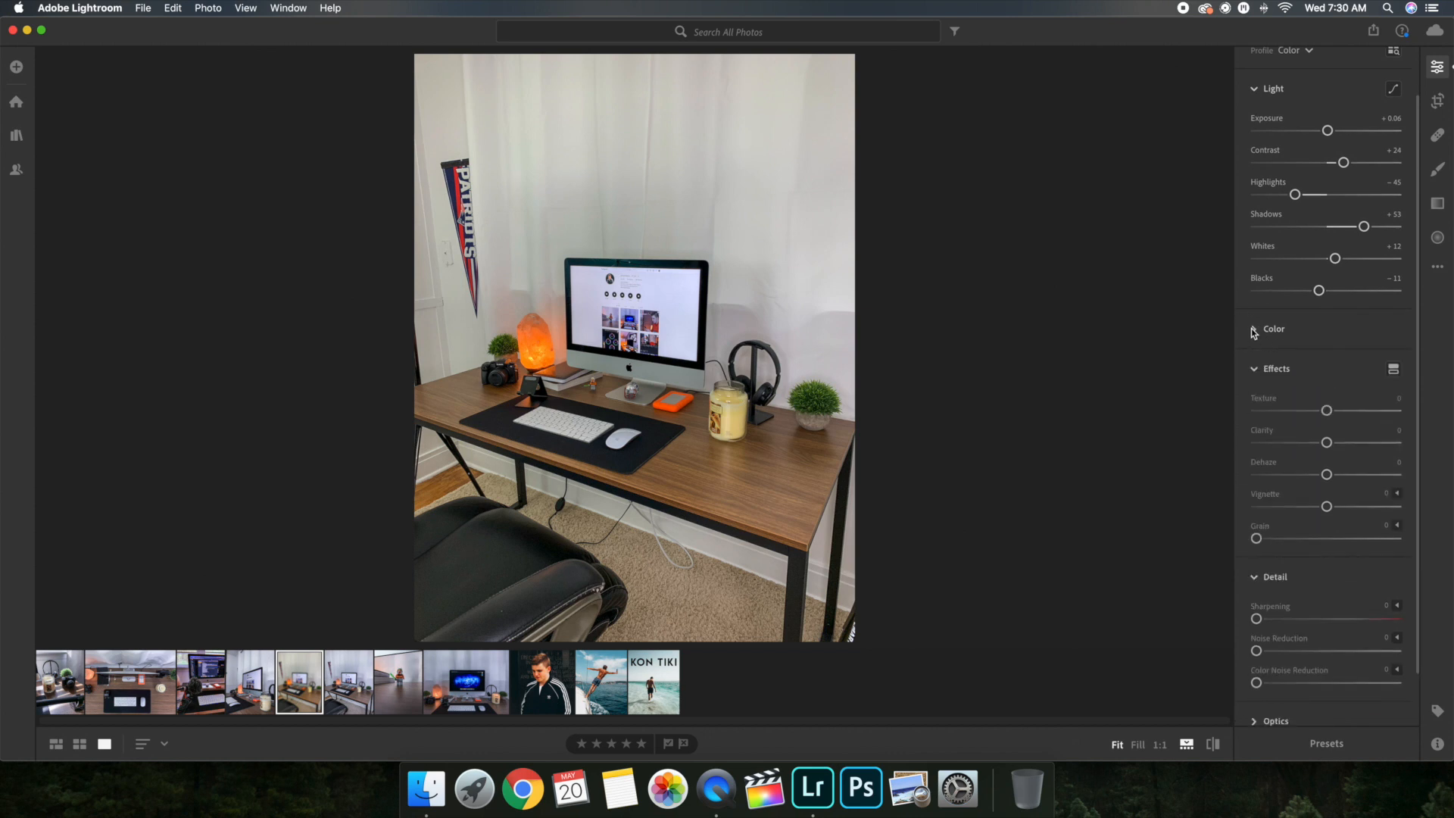
click(1253, 330)
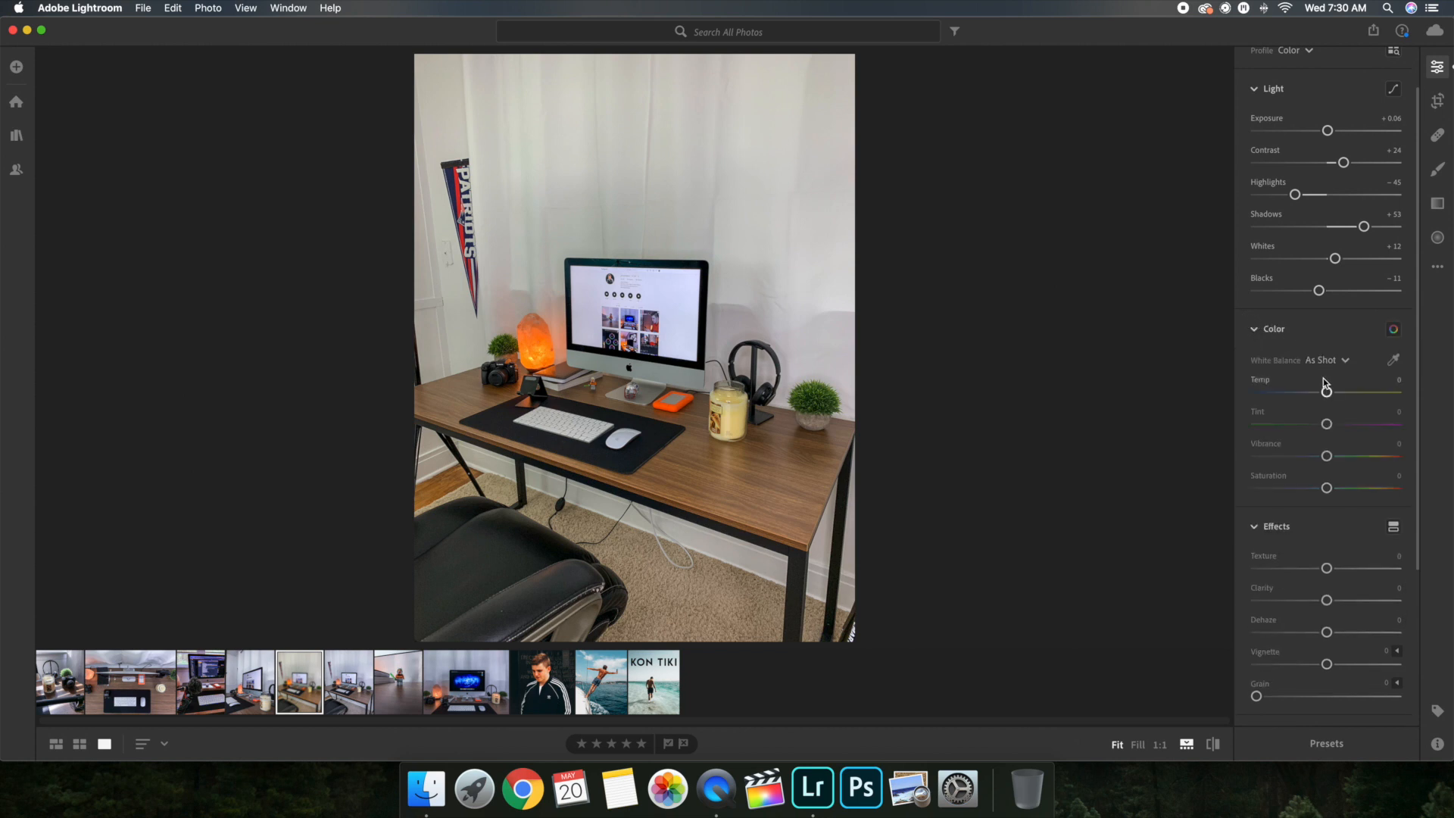
drag(1325, 392, 1317, 394)
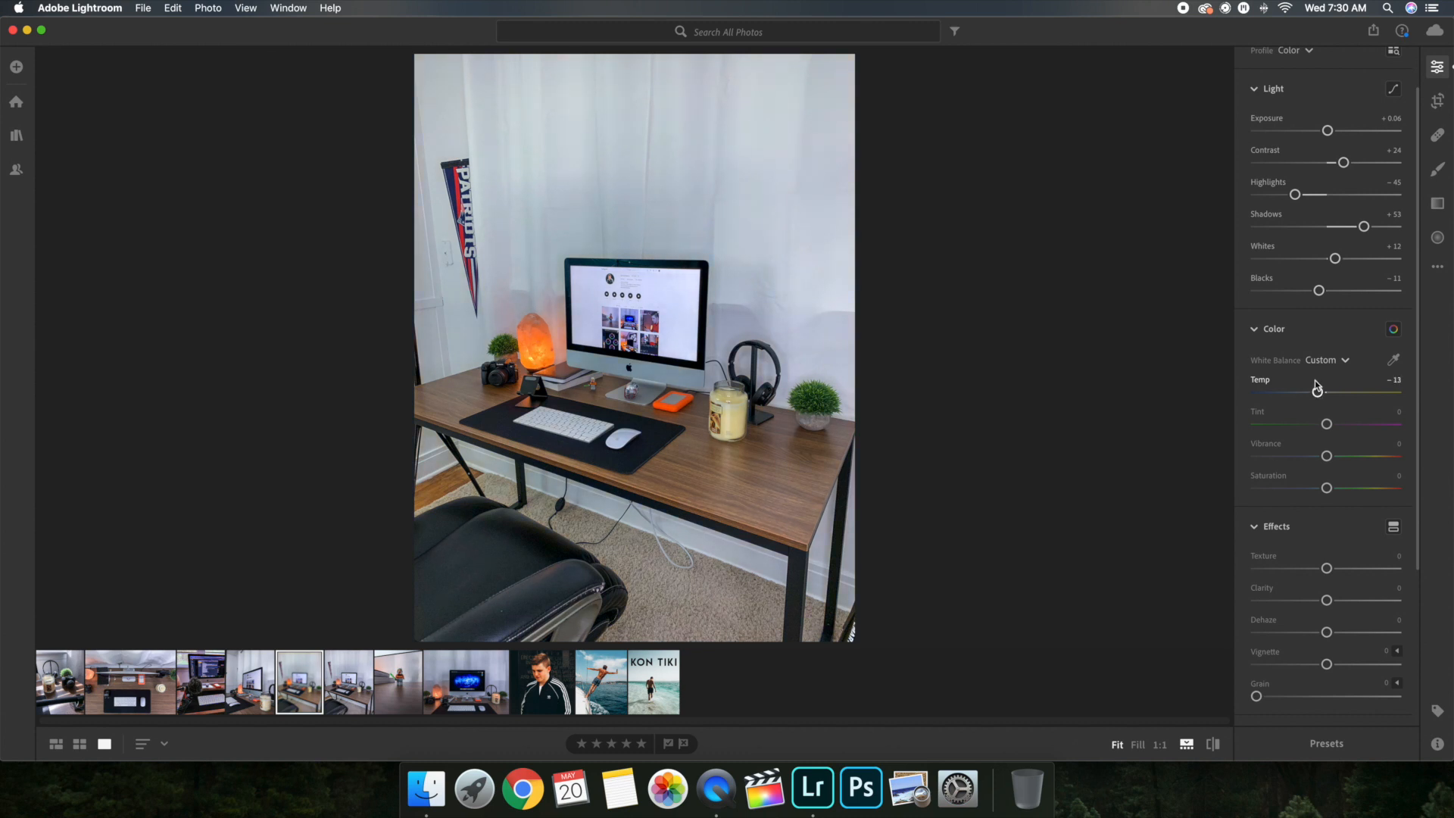
scroll(1245, 384, down, 2)
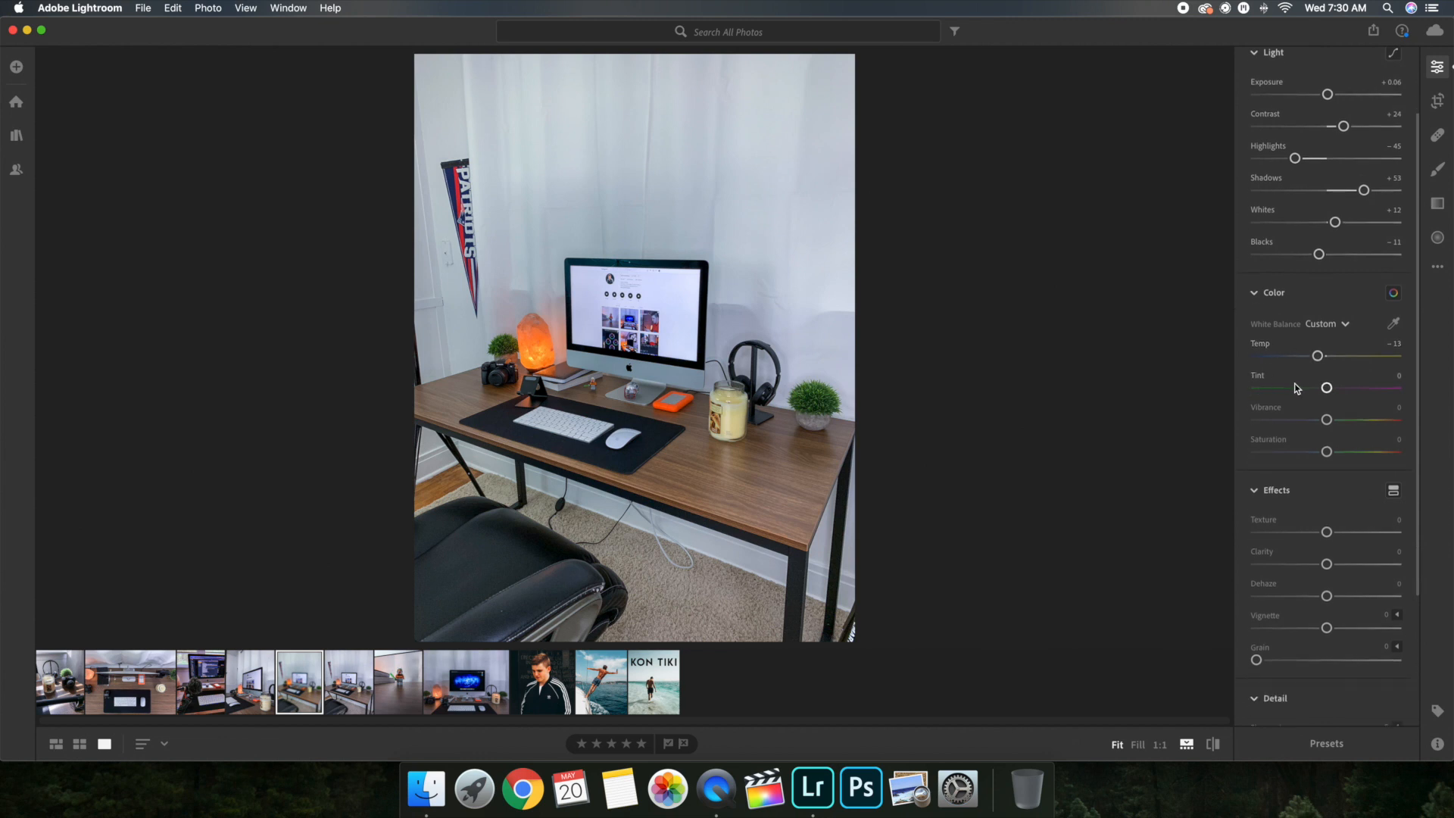
drag(1327, 389, 1336, 389)
drag(1337, 390, 1336, 389)
Step: Reduce the photo's Saturation to −27
scroll(1244, 384, down, 2)
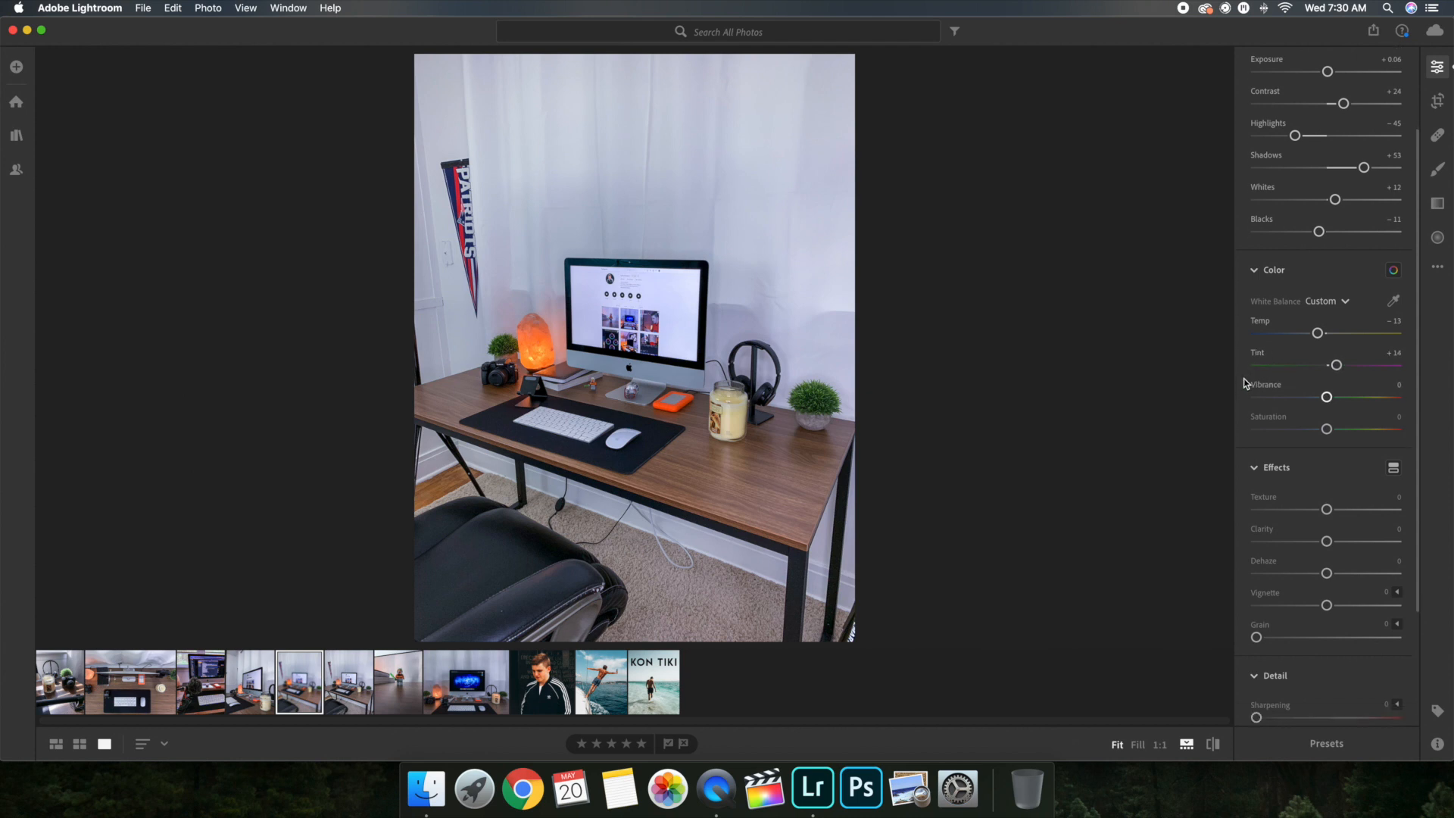
drag(1327, 430, 1327, 429)
drag(1354, 430, 1309, 431)
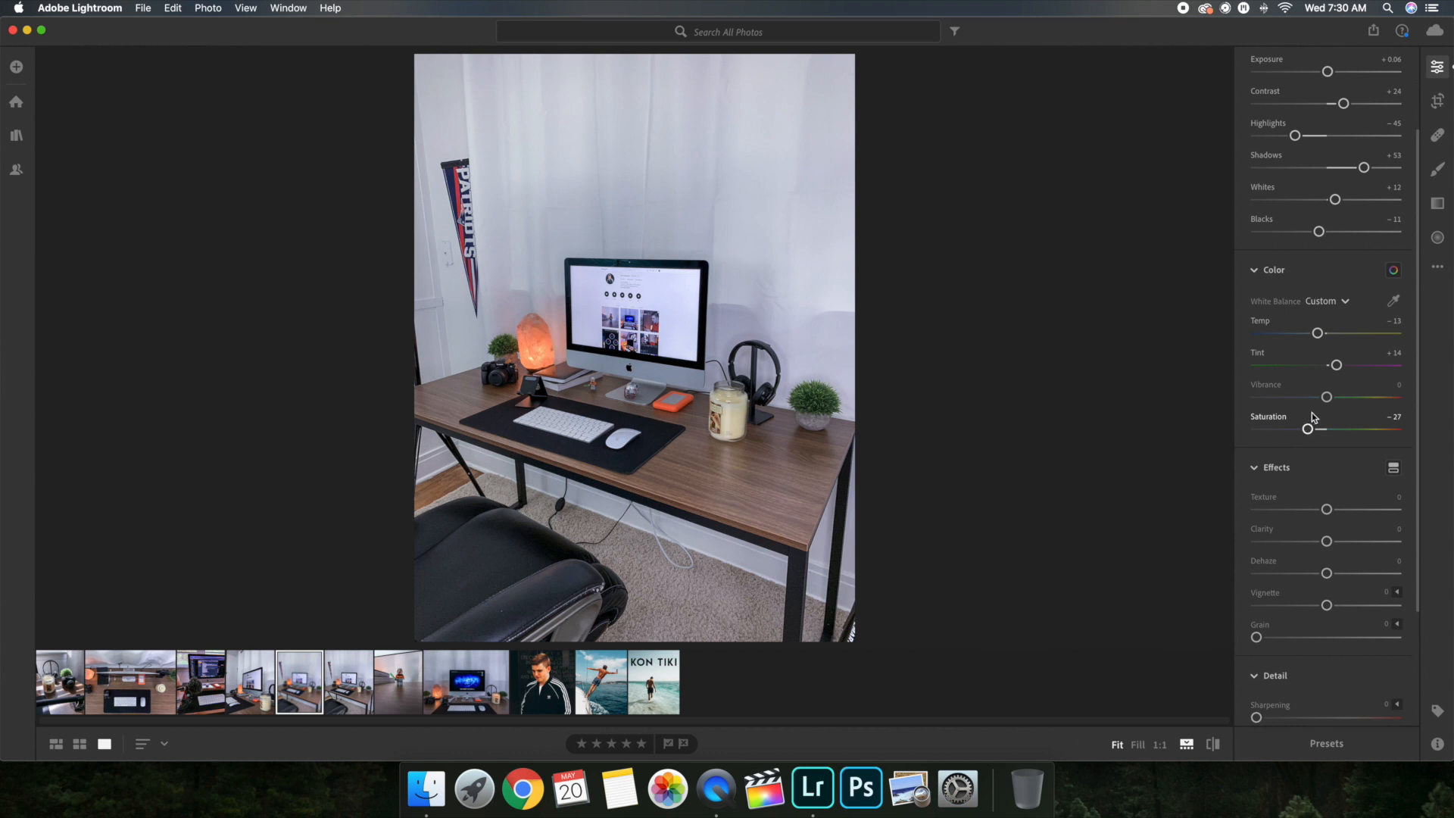
Step: Raise the photo's Clarity to +27
scroll(1263, 457, down, 1)
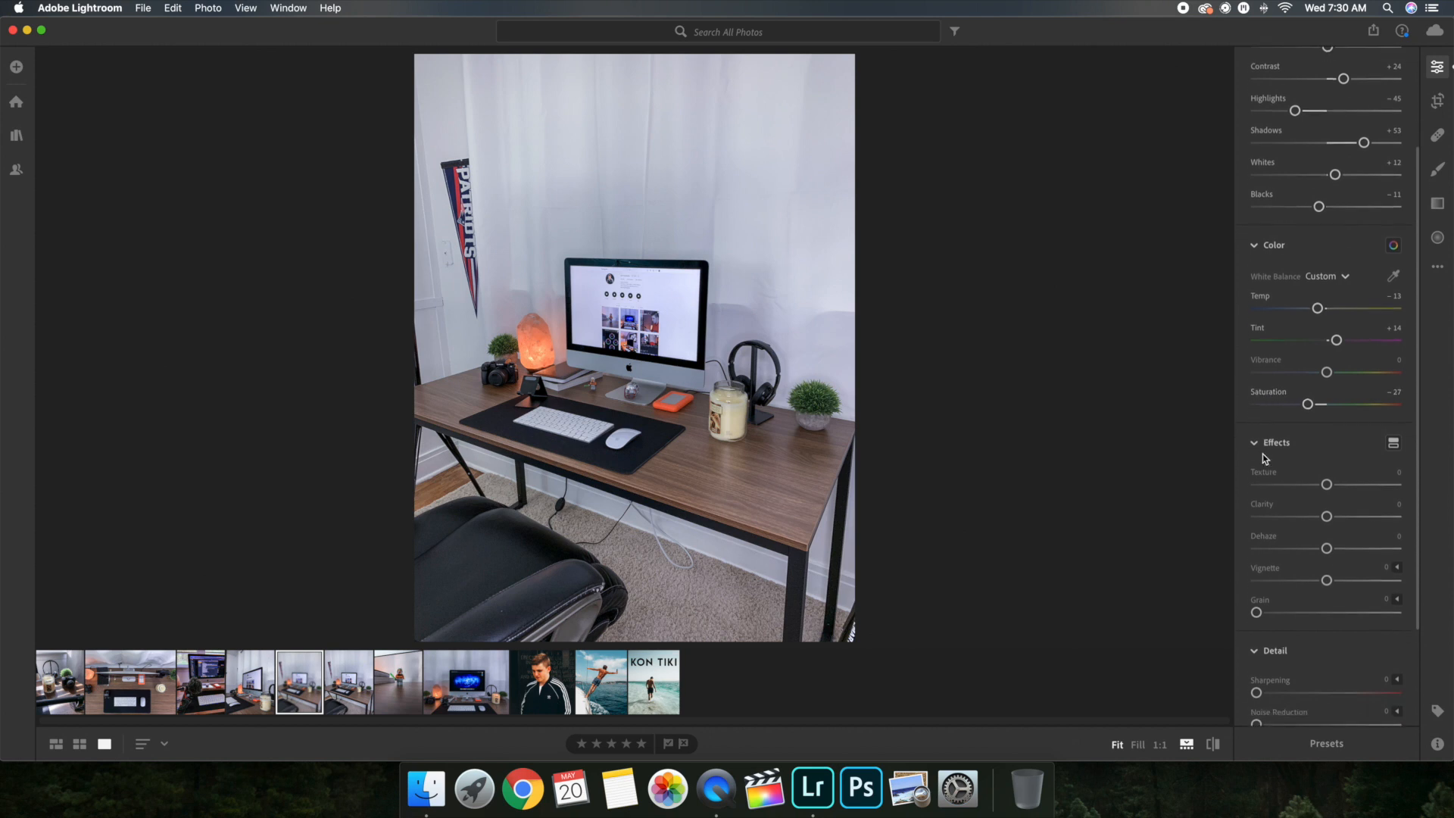
scroll(1257, 451, down, 1)
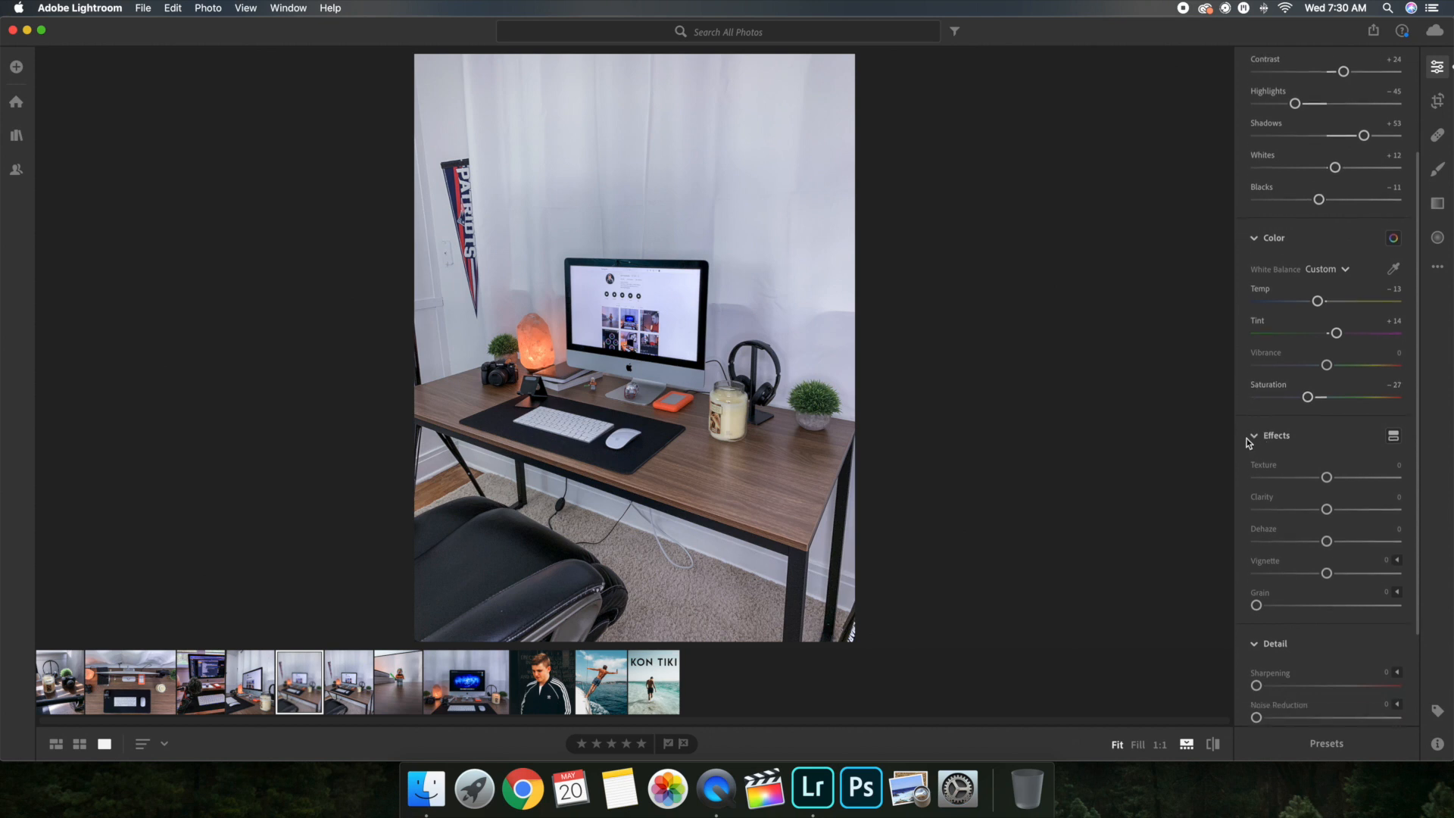
drag(1325, 506, 1345, 512)
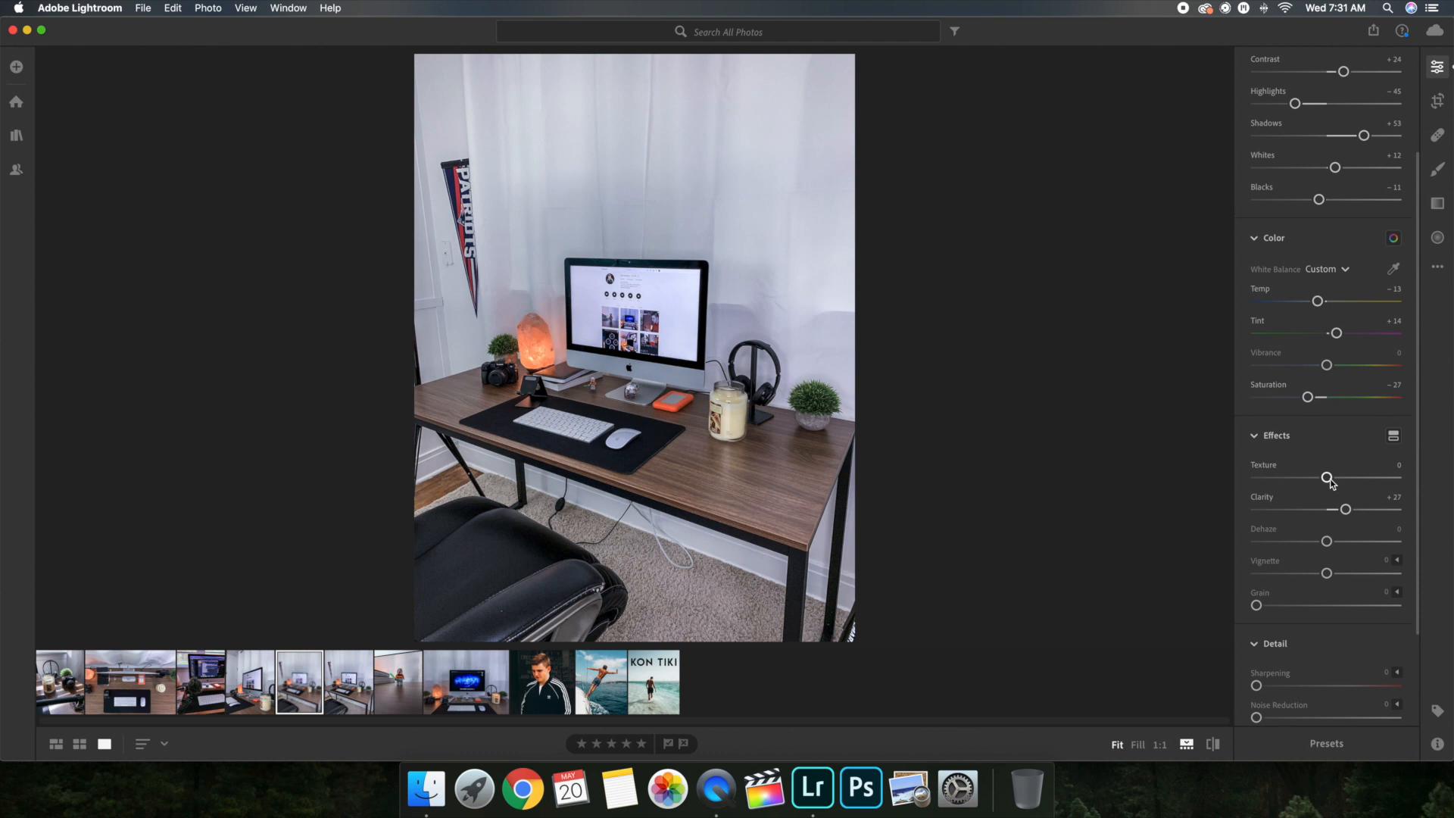
Step: Try out the Texture and Vignette effects on the photo
mouse_move(1329, 480)
mouse_down()
mouse_move(1358, 480)
mouse_move(1228, 489)
mouse_move(1376, 496)
mouse_move(1325, 494)
mouse_up()
mouse_move(1326, 574)
mouse_down()
mouse_move(1396, 575)
mouse_move(1233, 574)
mouse_move(1396, 575)
mouse_move(1325, 583)
mouse_up()
Step: Try out a negative Dehaze effect of about −18 on the desk photo
scroll(1241, 560, down, 3)
scroll(1243, 562, down, 1)
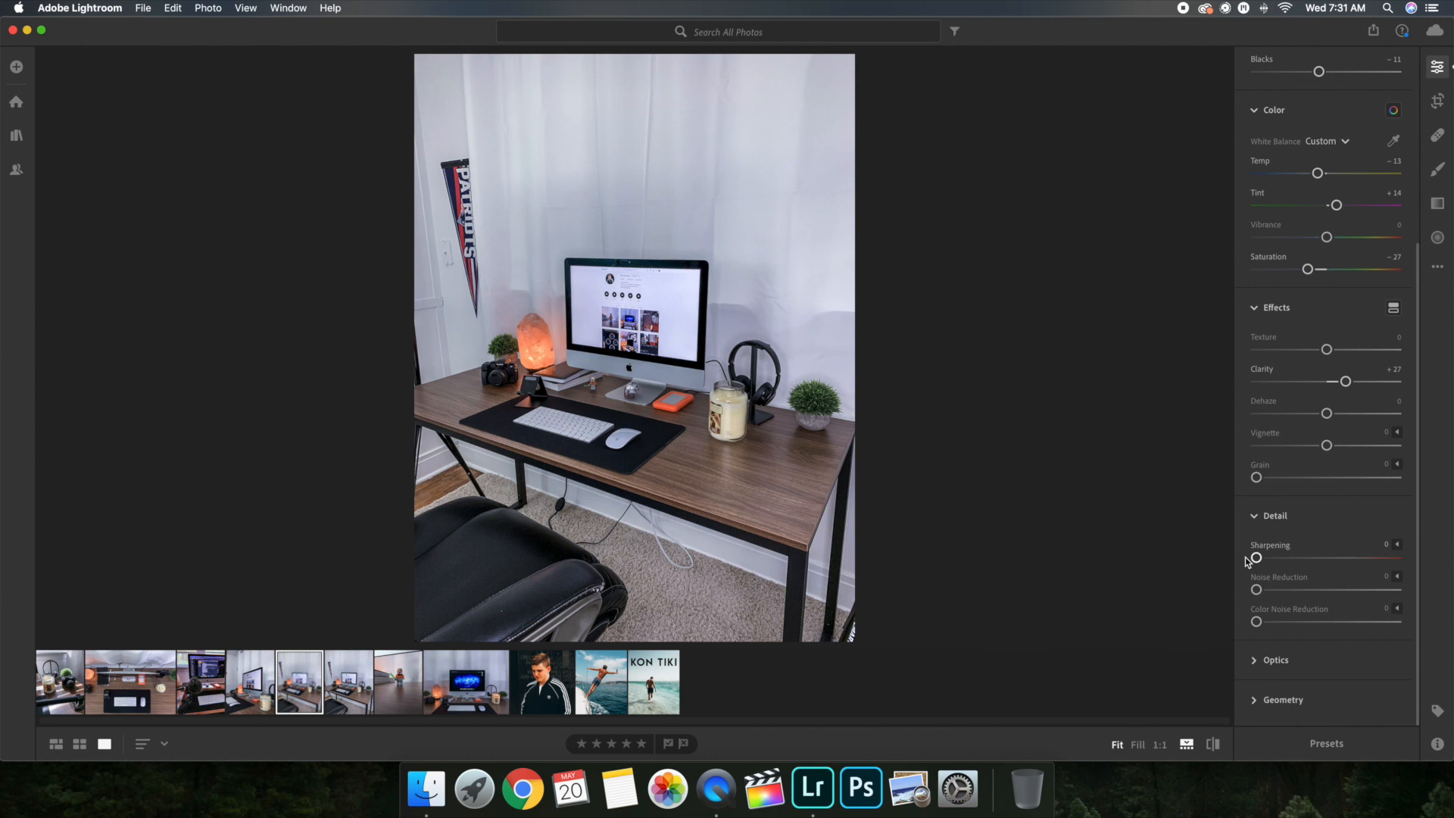
click(1257, 518)
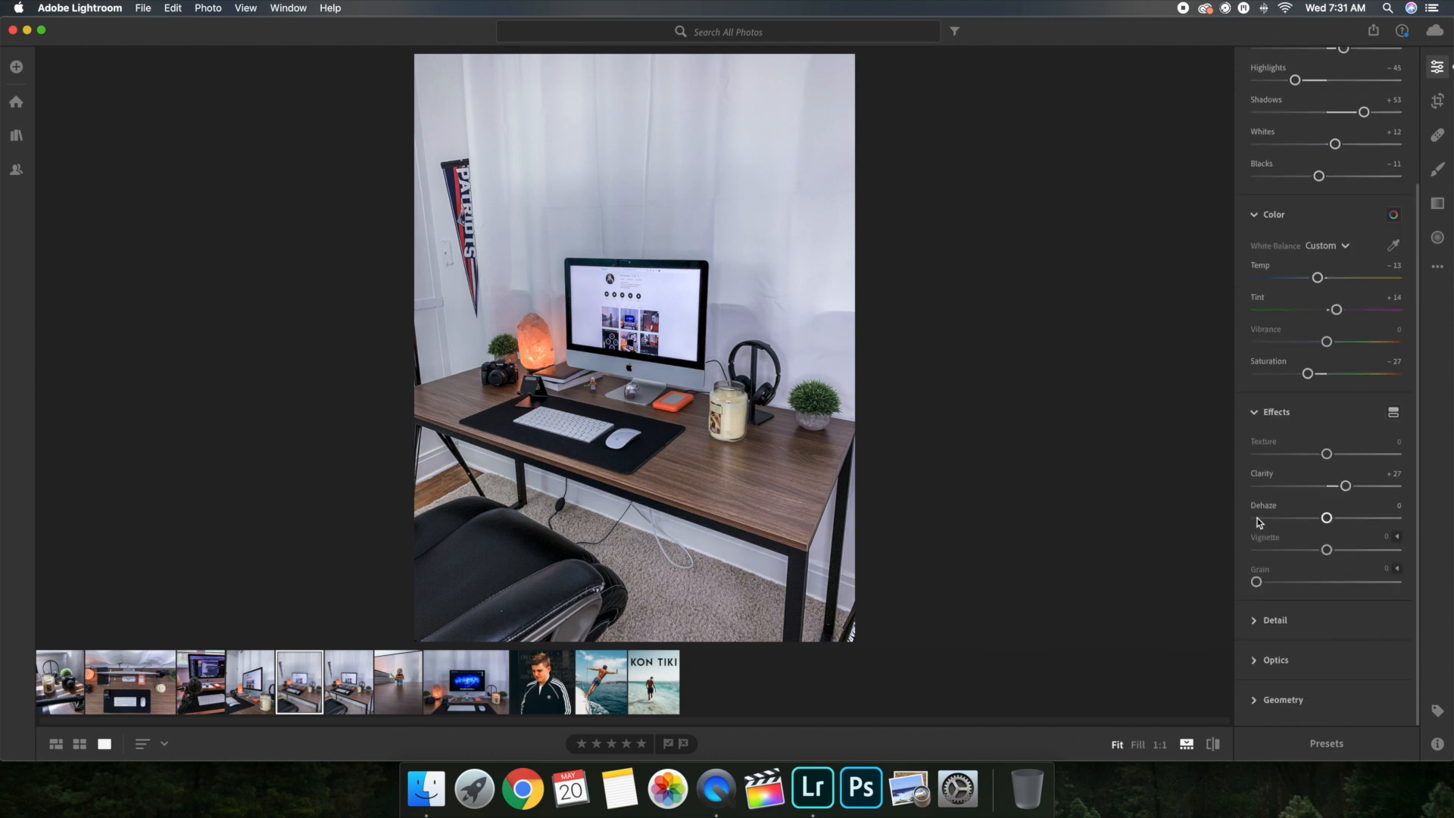
drag(1257, 518, 1326, 520)
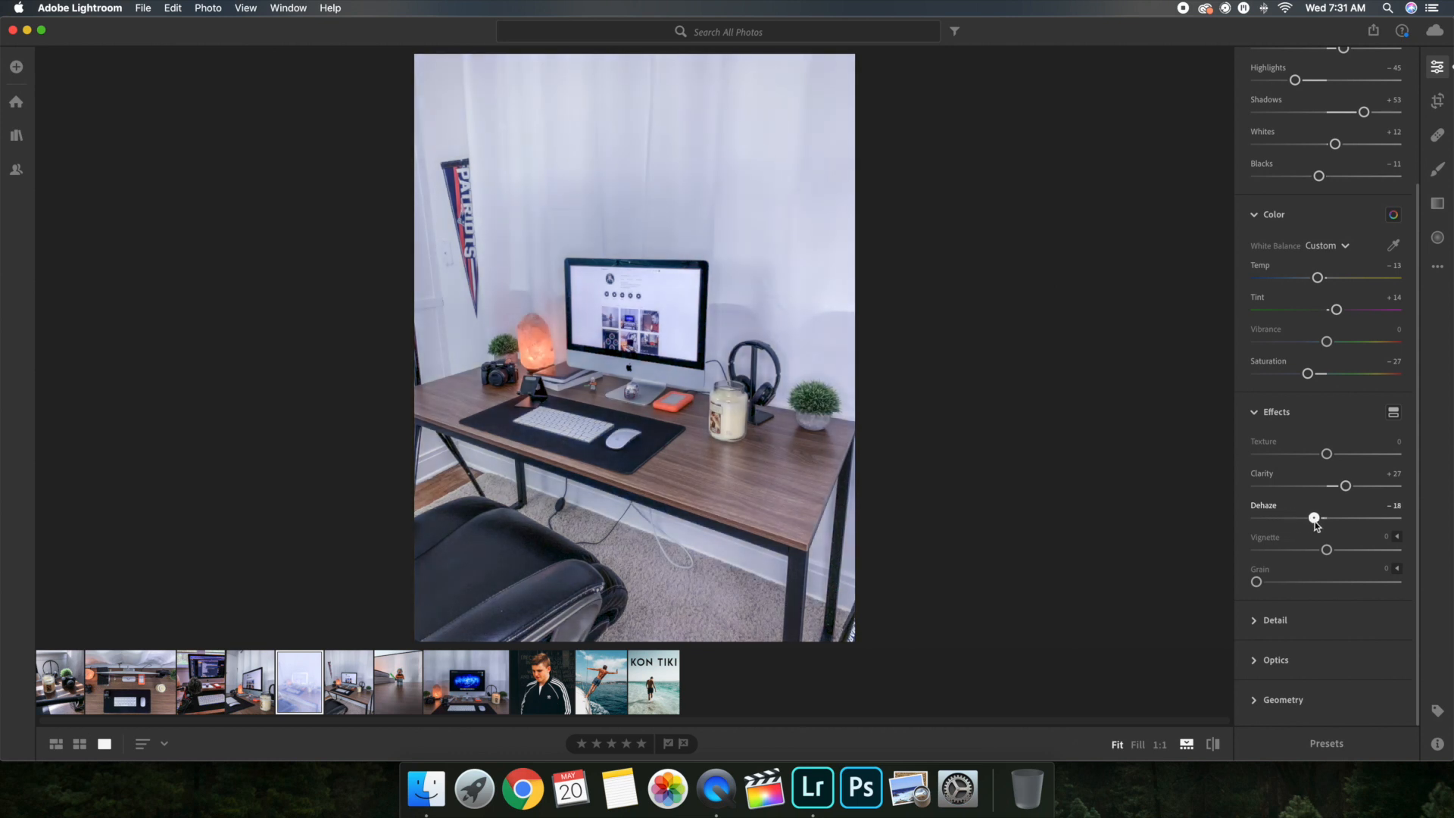
Step: Try out Sharpening of about 149 on the desk photo and return it to 0
click(1255, 620)
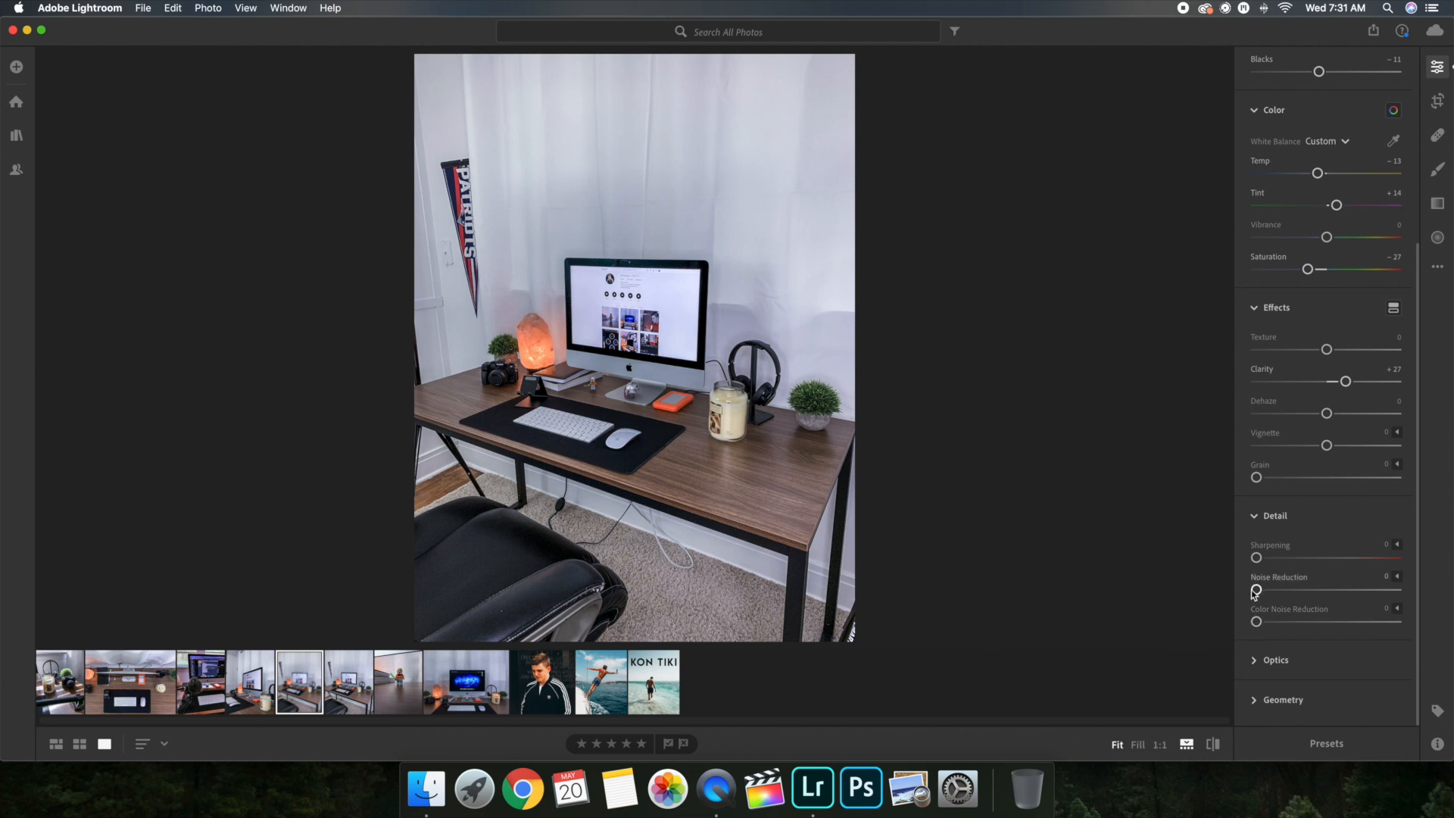
drag(1256, 558, 1394, 571)
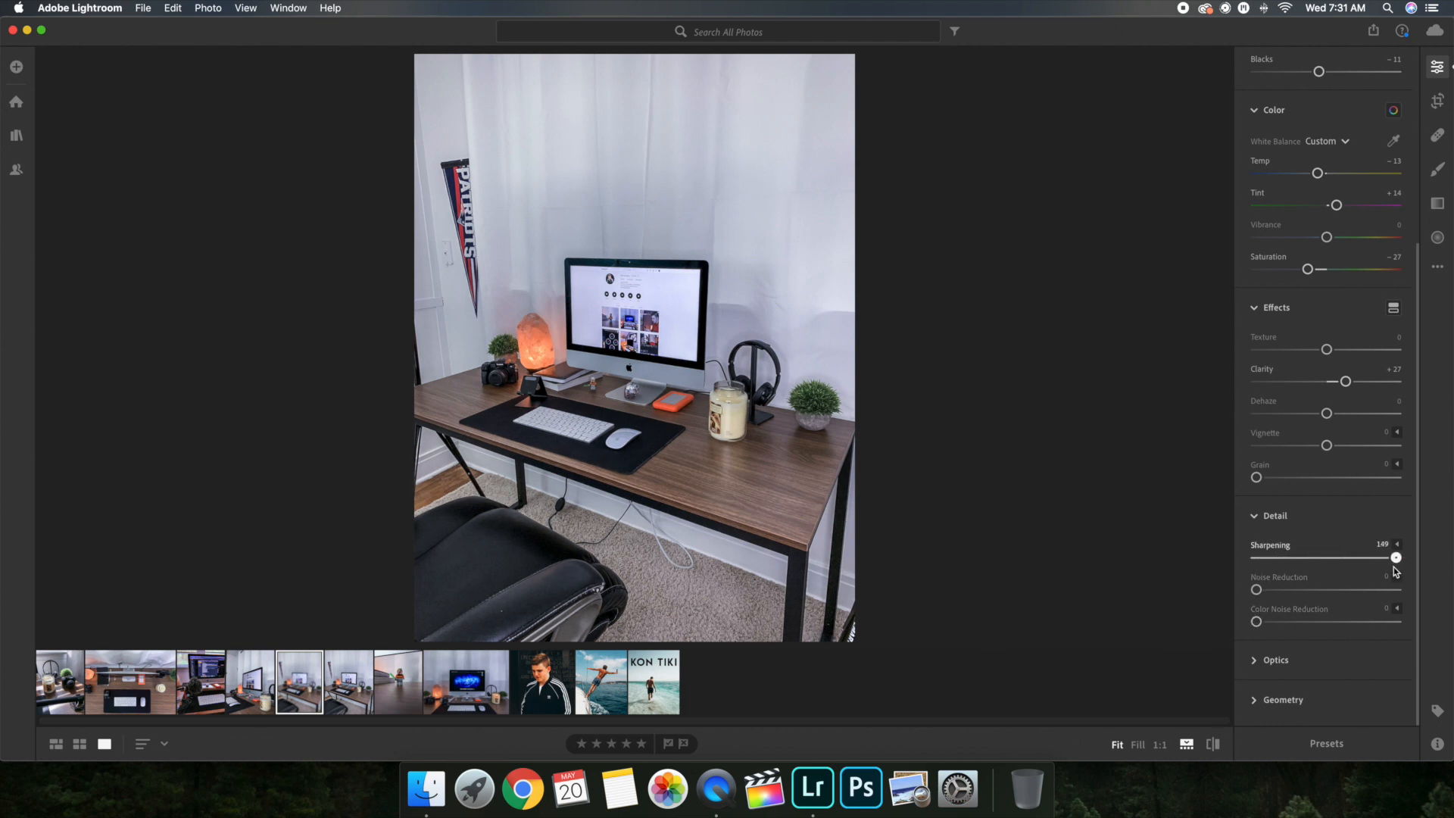
drag(1263, 566, 1244, 569)
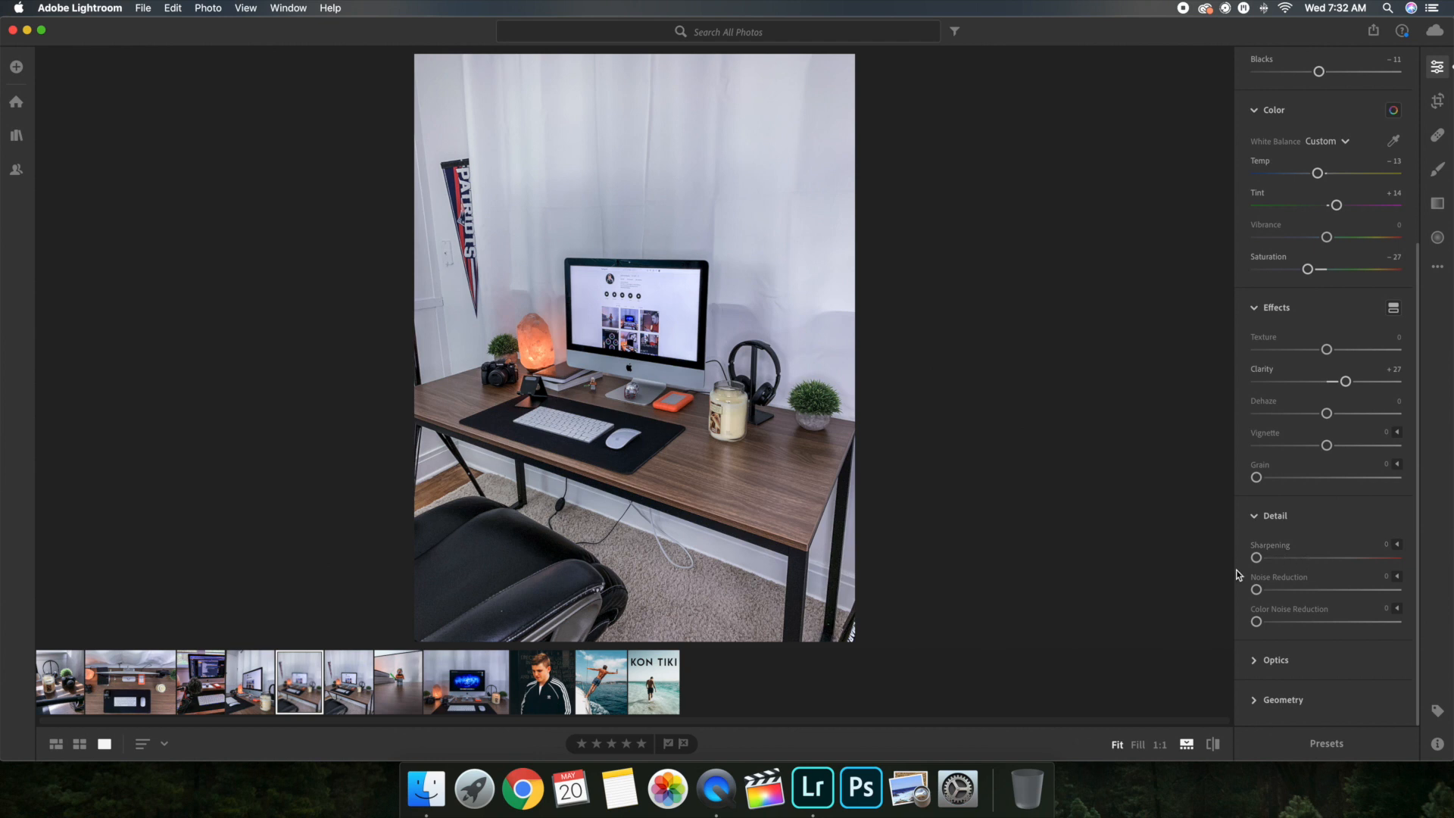
Step: Switch to the finished version of the desk photo and look through the Color Mixer's orange, yellow and green channels
key(Right)
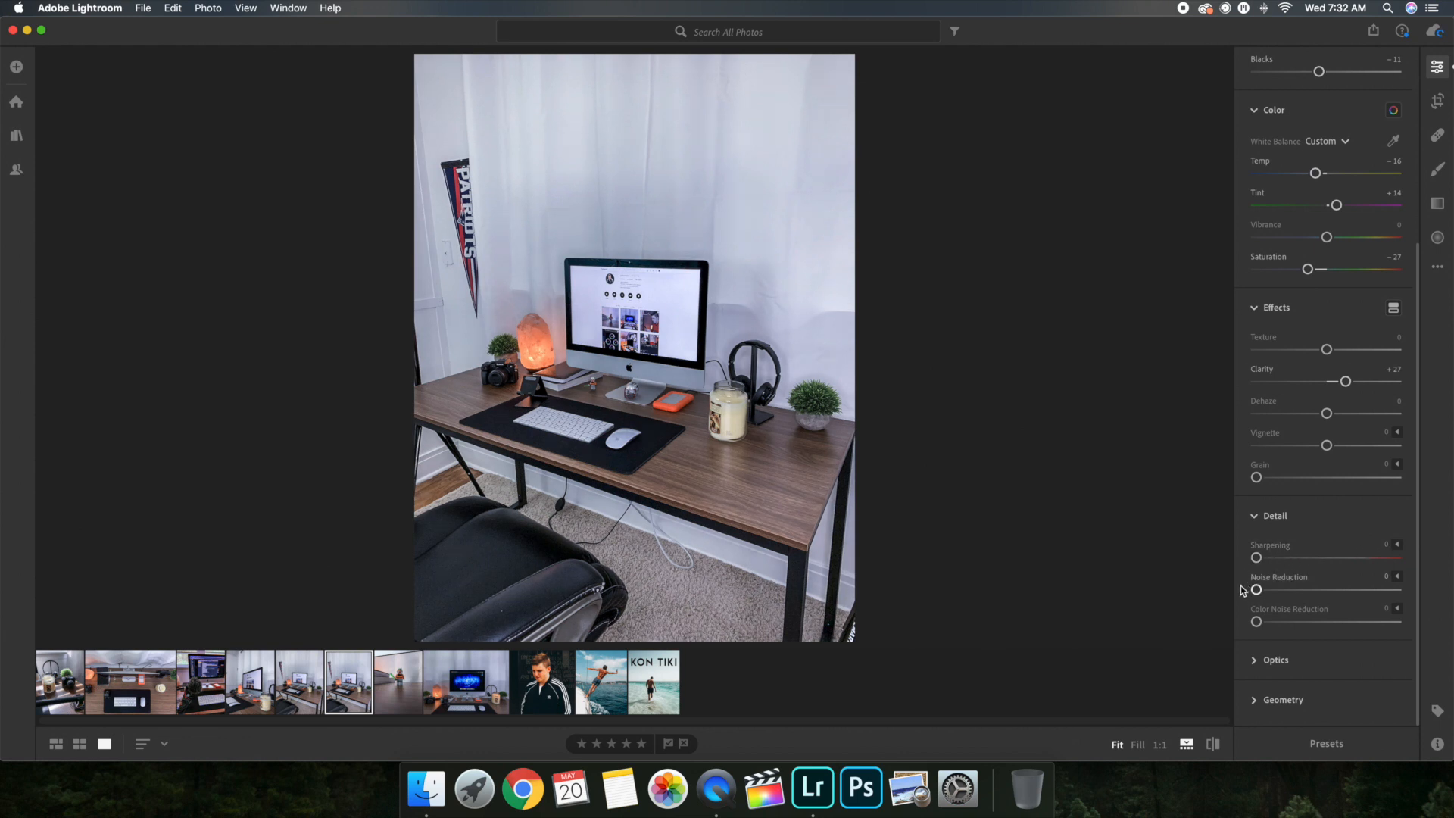
scroll(1242, 584, up, 5)
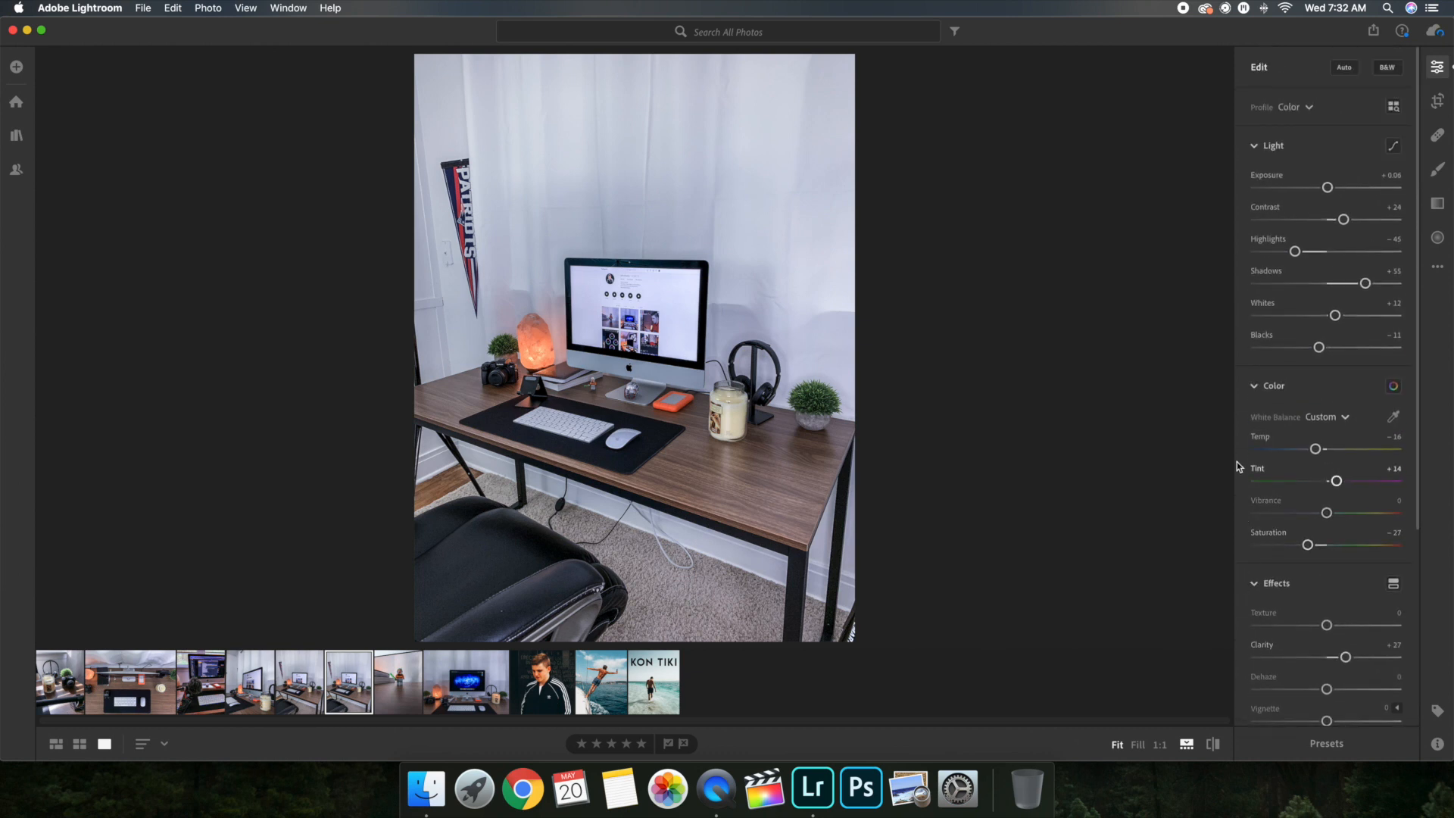
click(1393, 385)
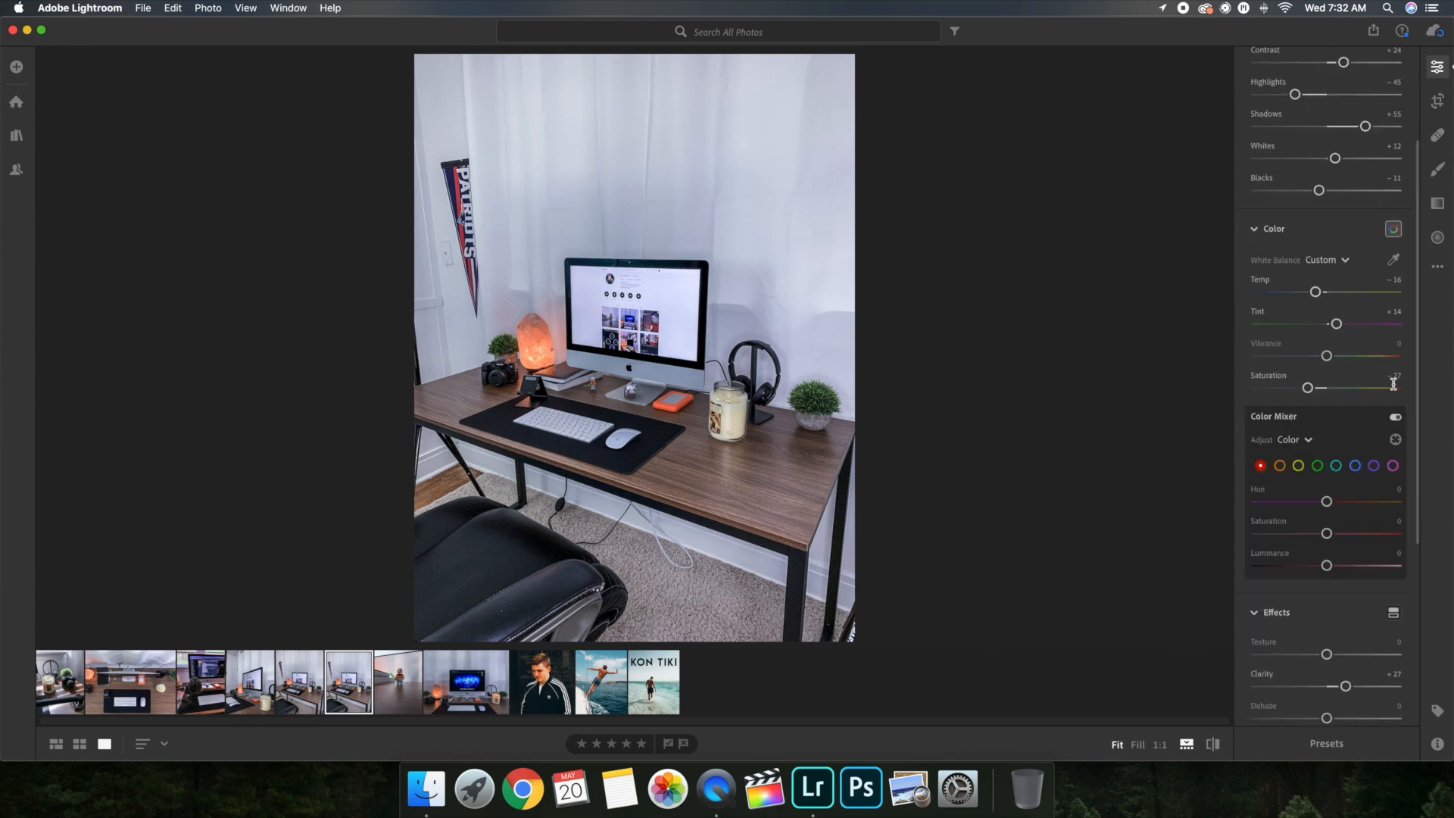
click(1281, 467)
click(1299, 467)
click(1318, 468)
click(1393, 229)
scroll(1325, 416, down, 3)
scroll(1325, 420, up, 6)
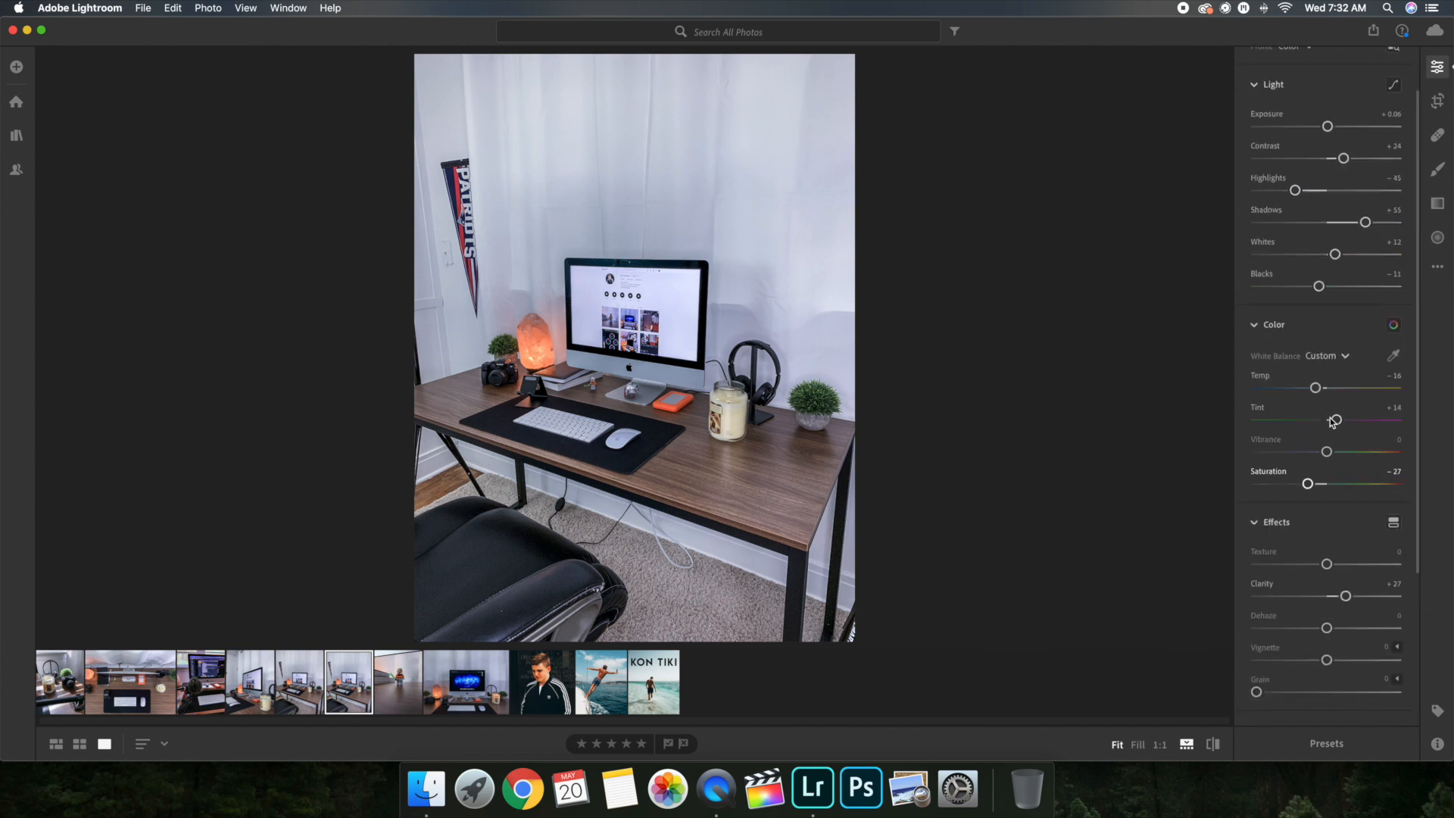
Step: Look over the Crop aspect ratio options without changing the ratio, and return to the photo's edit settings
click(1434, 106)
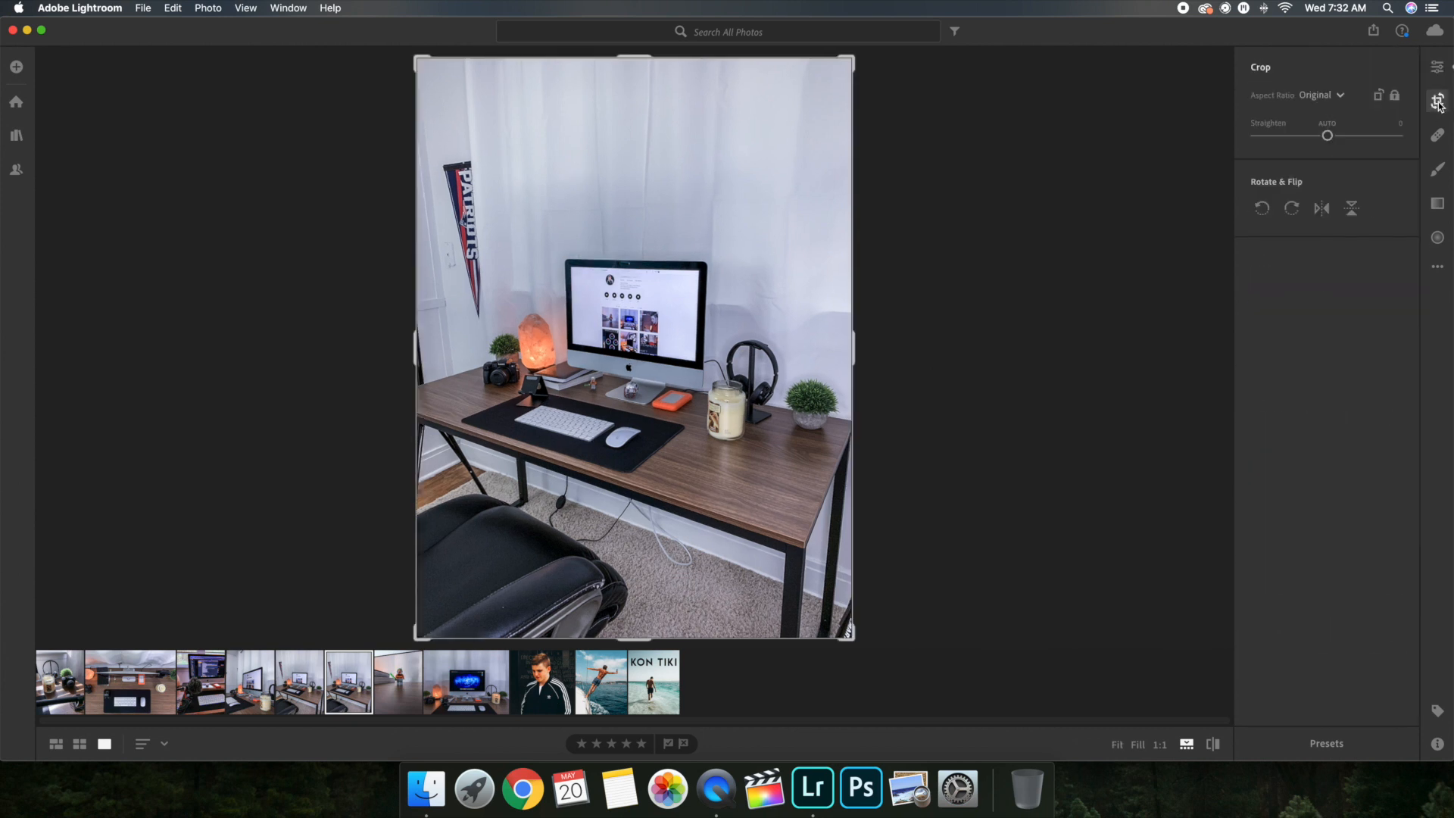
click(1327, 95)
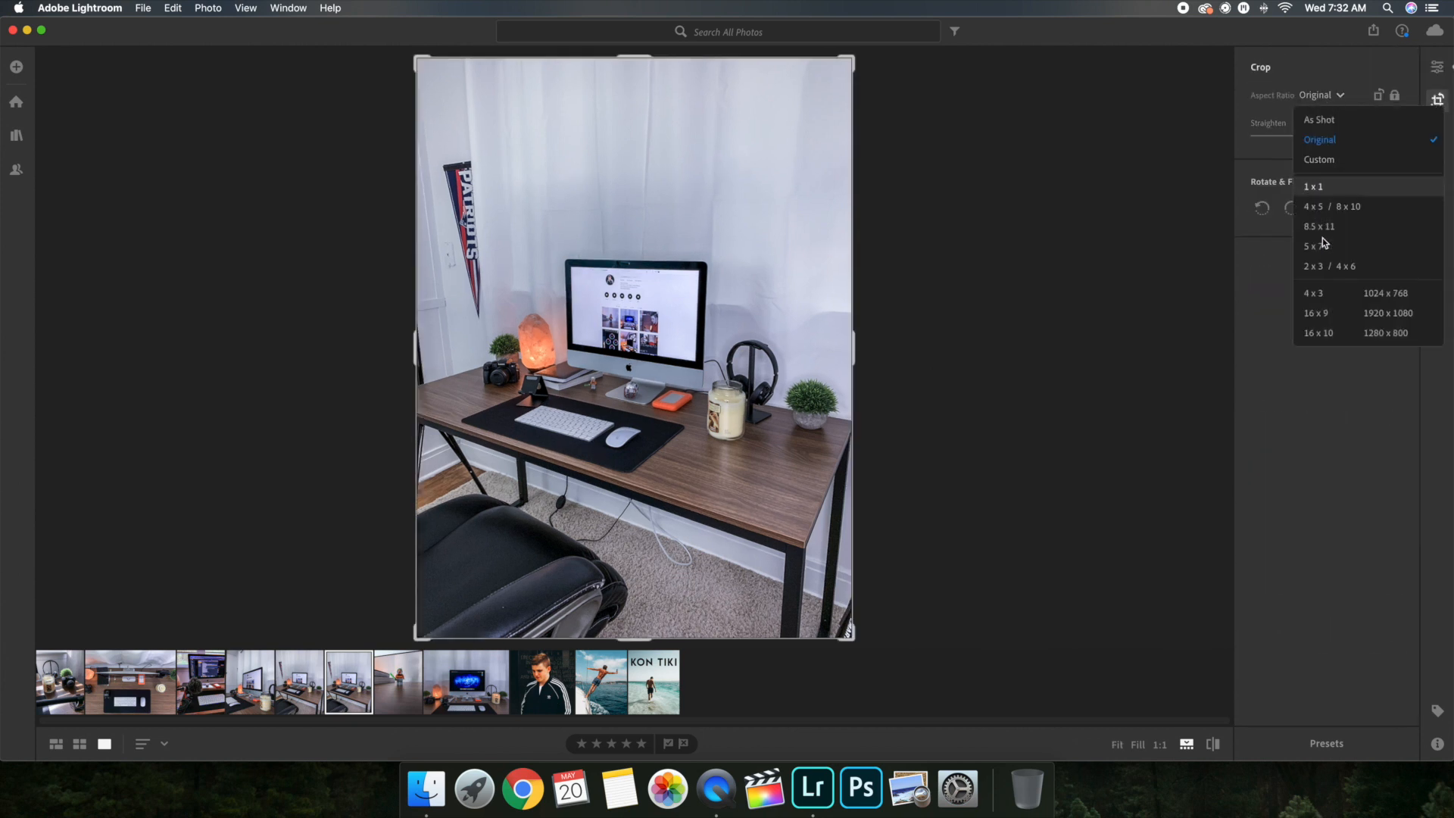
click(1335, 78)
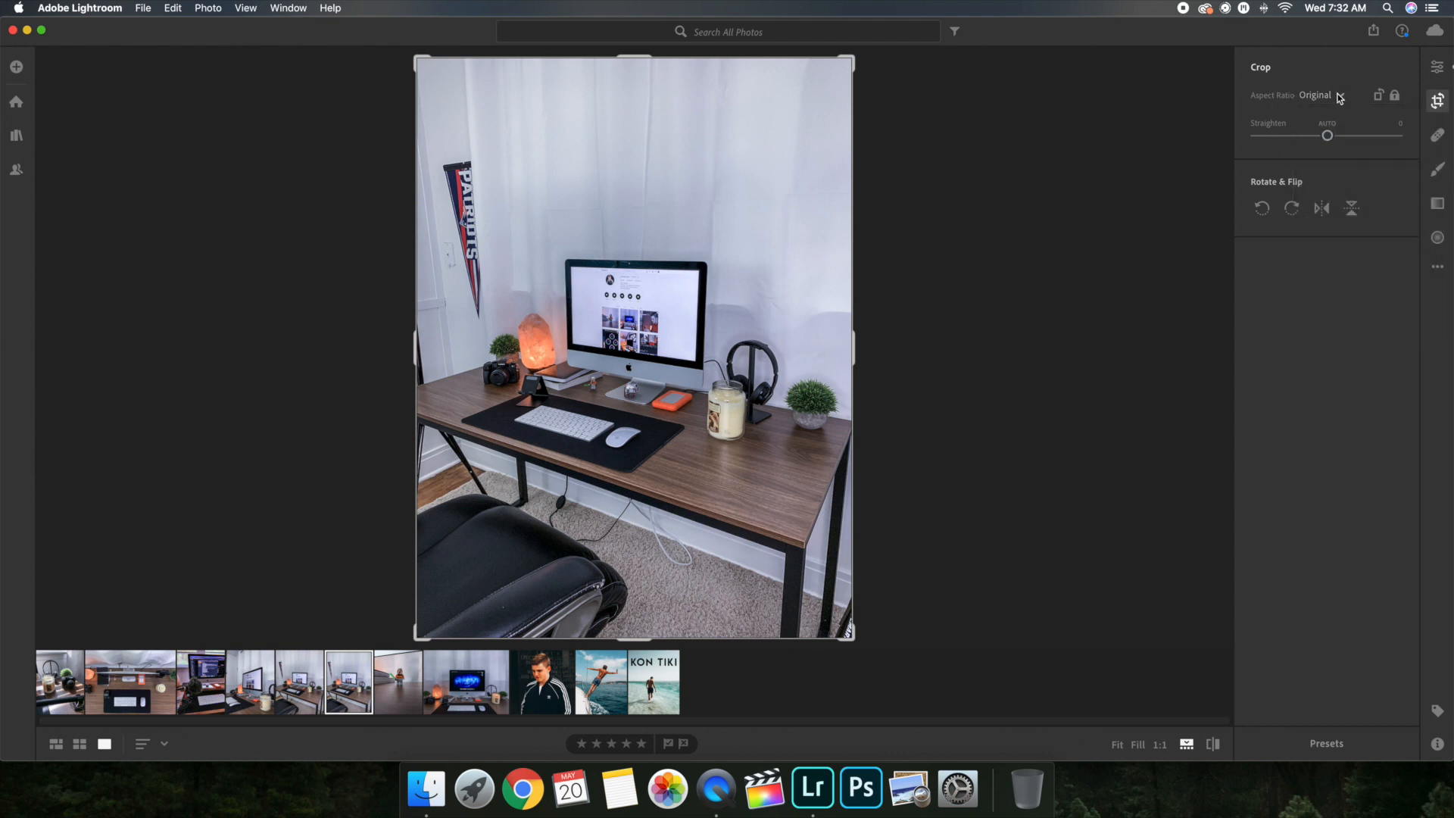
click(1435, 69)
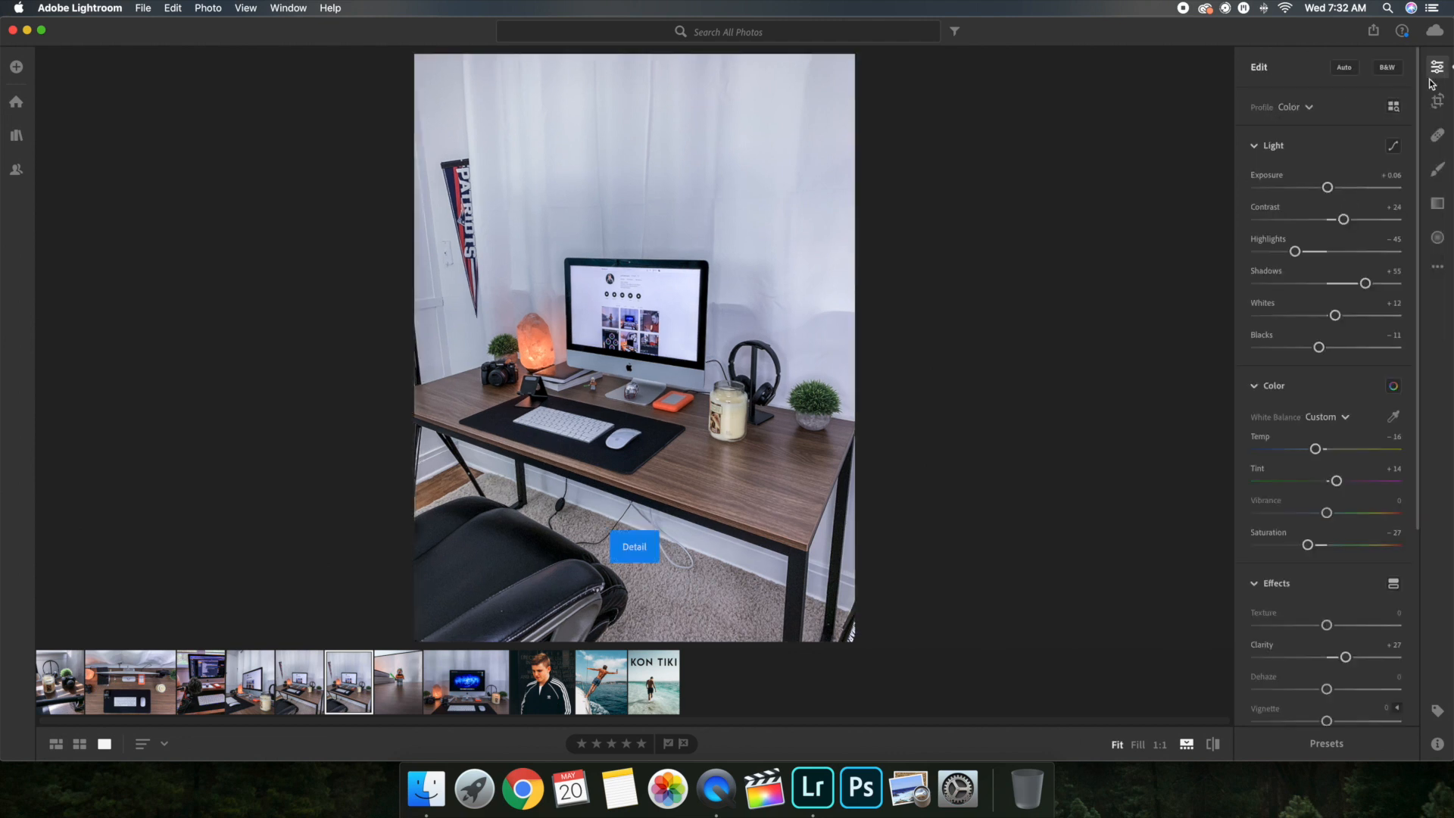
scroll(1330, 293, down, 3)
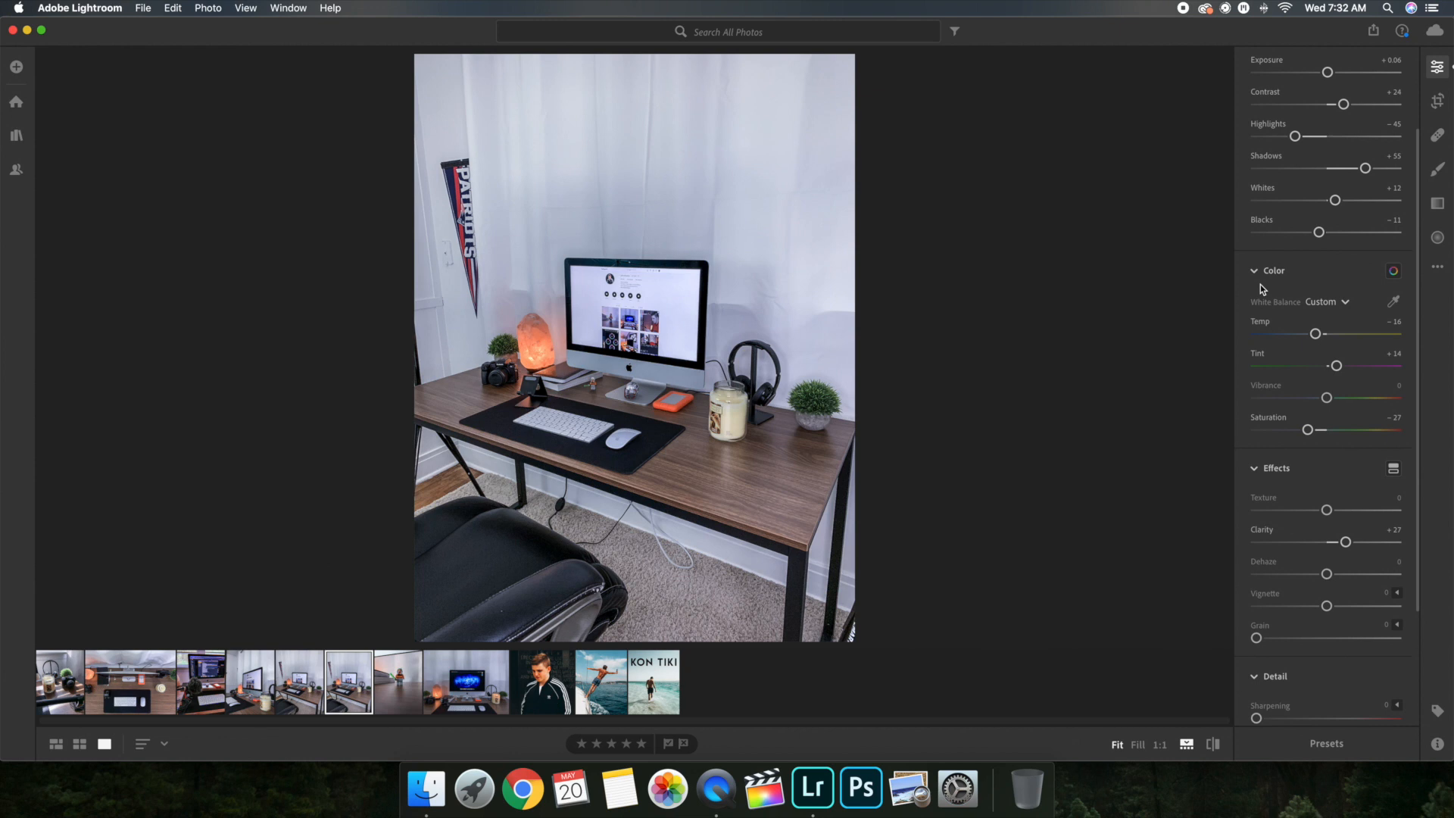
scroll(1287, 273, up, 3)
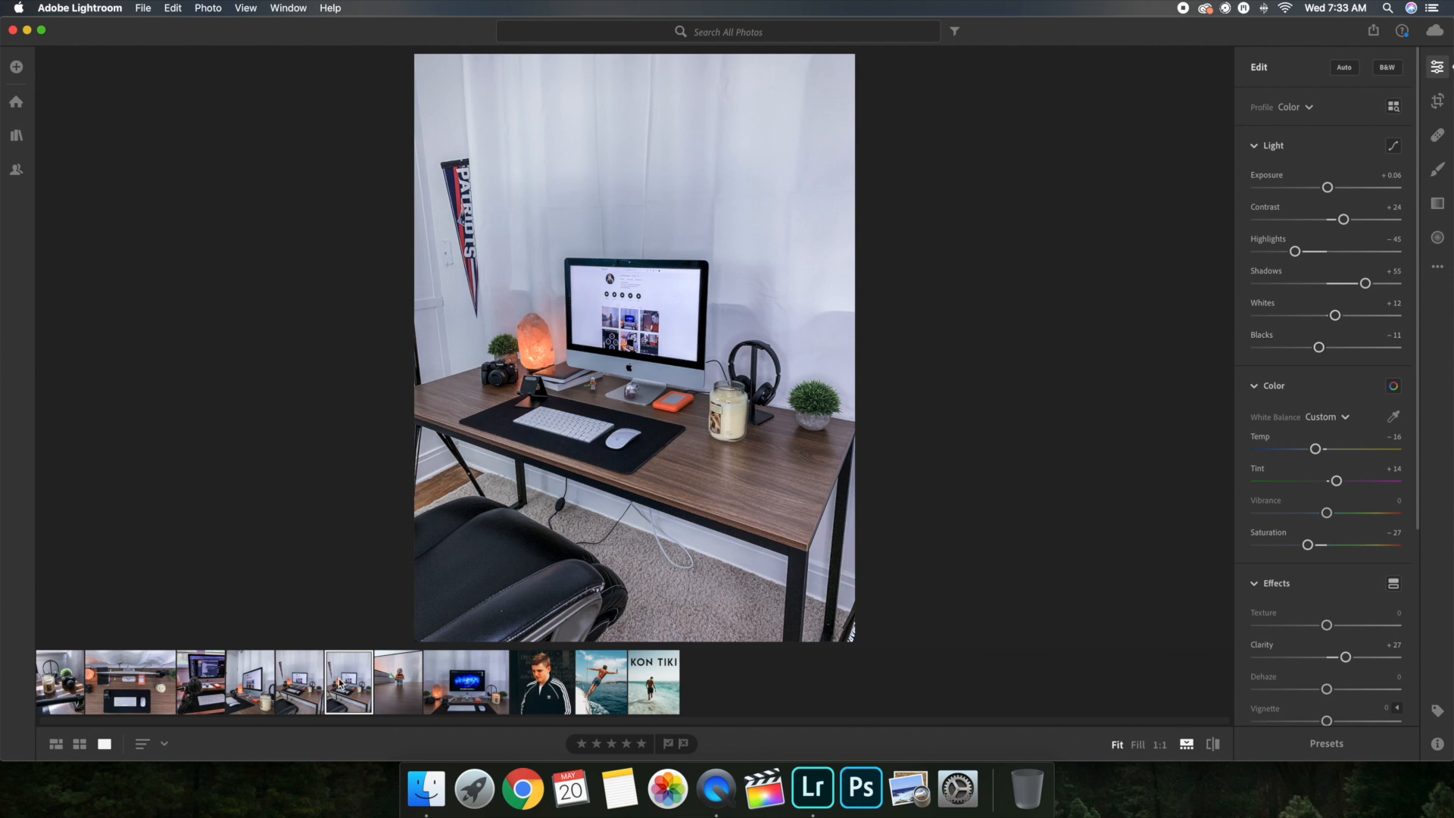
Step: Compare the newly edited desk photo with the finished version by switching back and forth between them
click(302, 691)
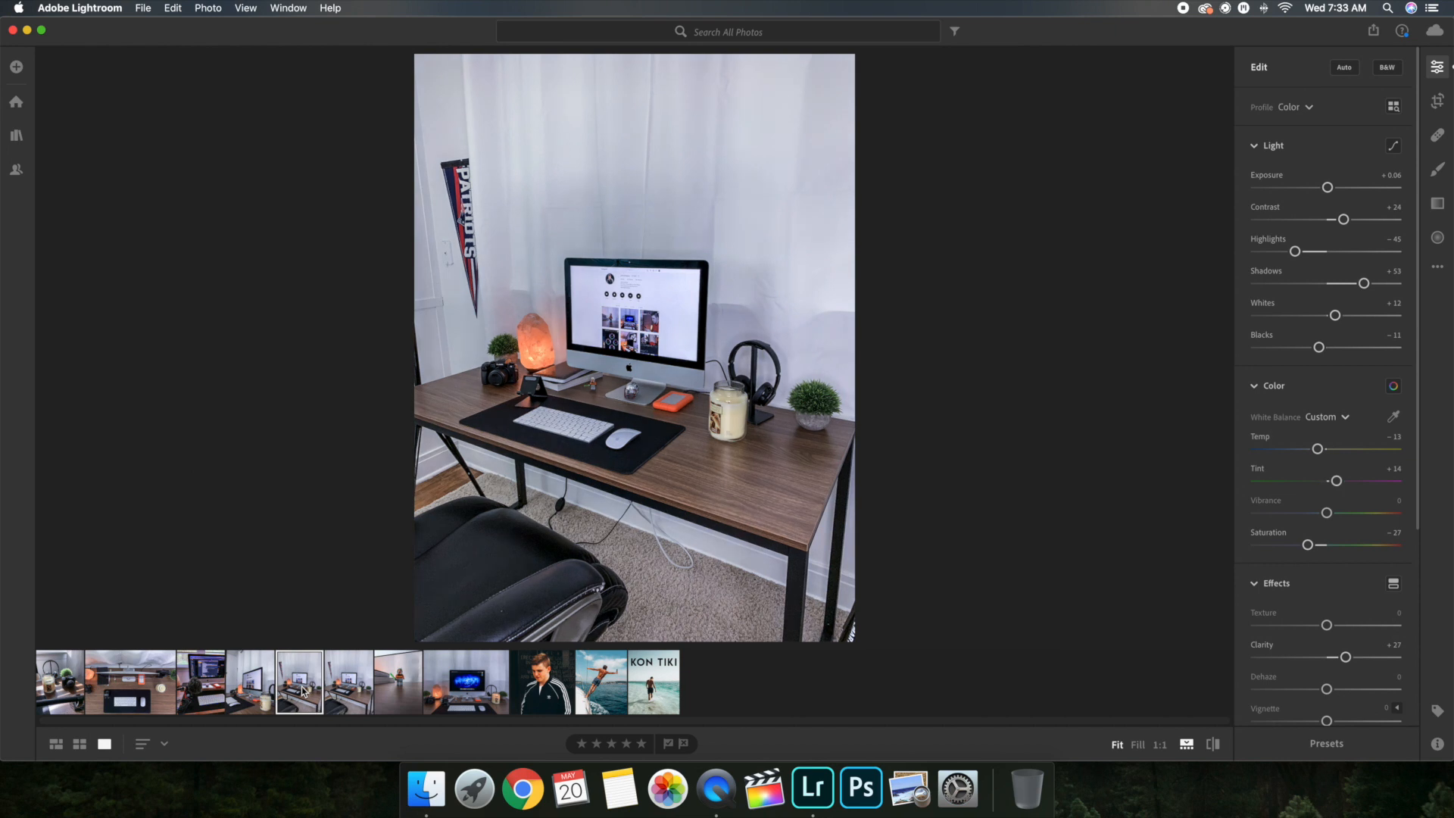
click(342, 688)
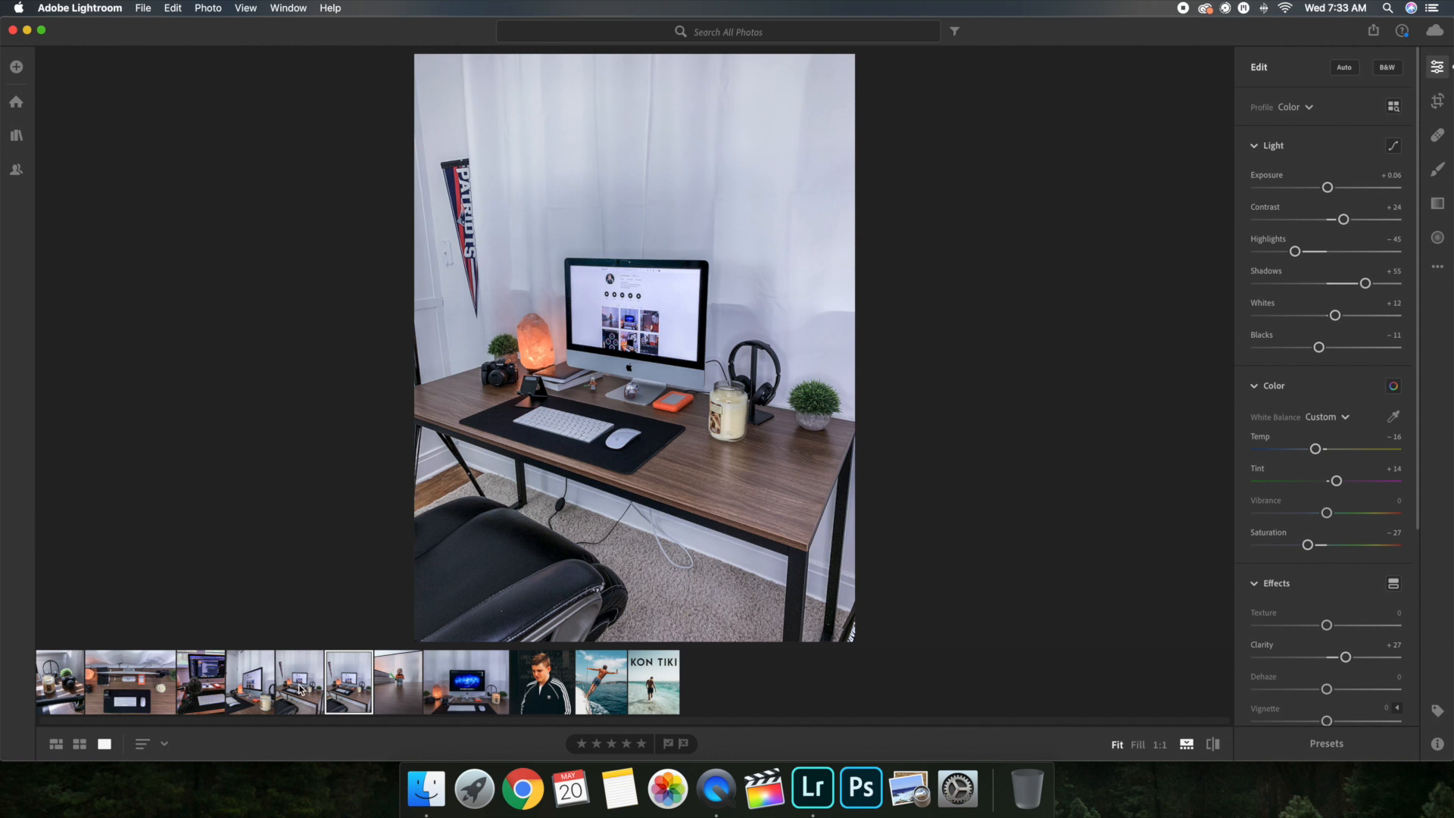
click(301, 690)
click(340, 690)
click(316, 689)
click(331, 687)
click(312, 684)
click(333, 684)
click(290, 688)
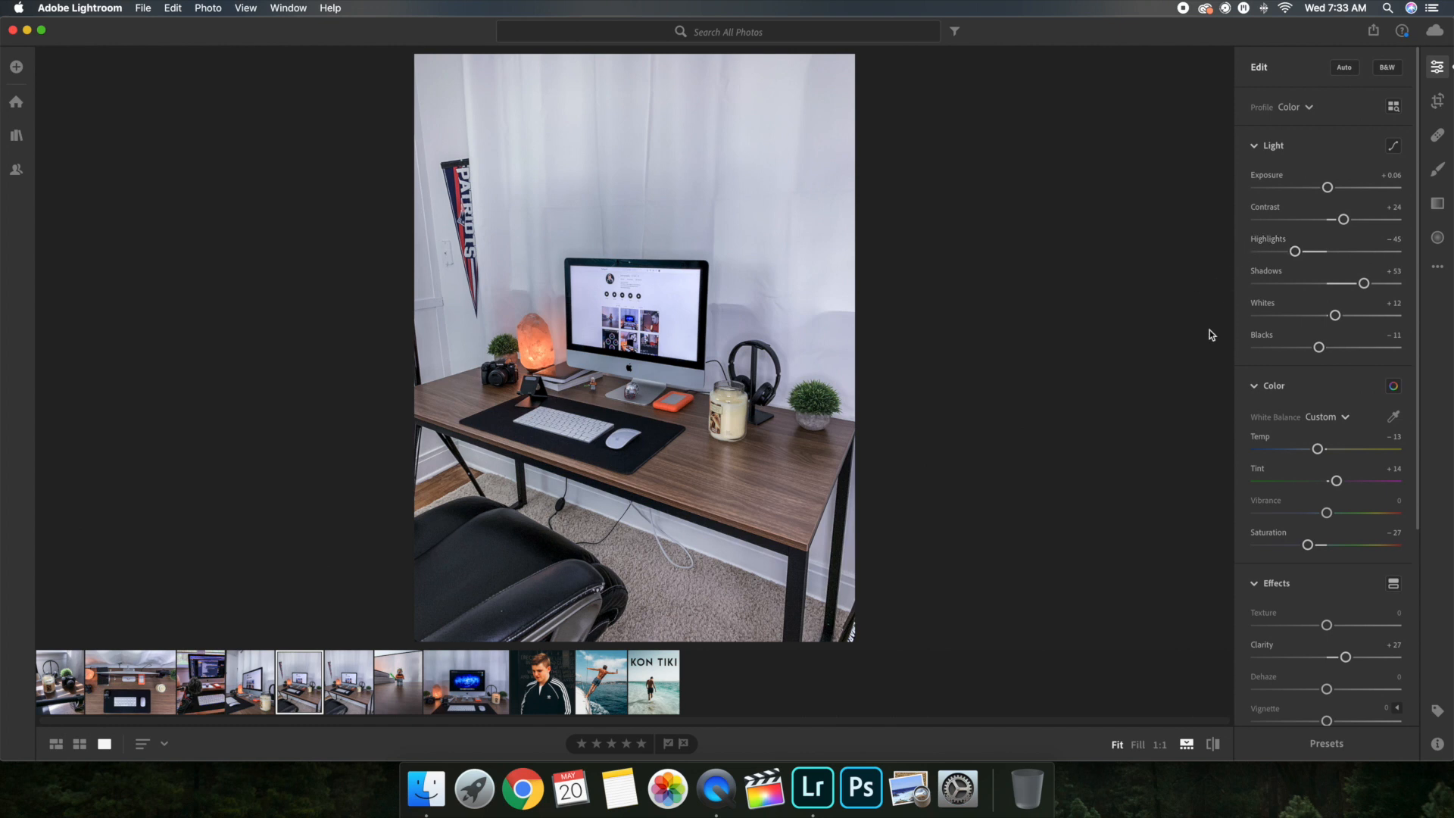
Step: Review the edited photo's adjustments from Light through Detail, and view the overhead and front-facing desk photos
scroll(1242, 303, down, 2)
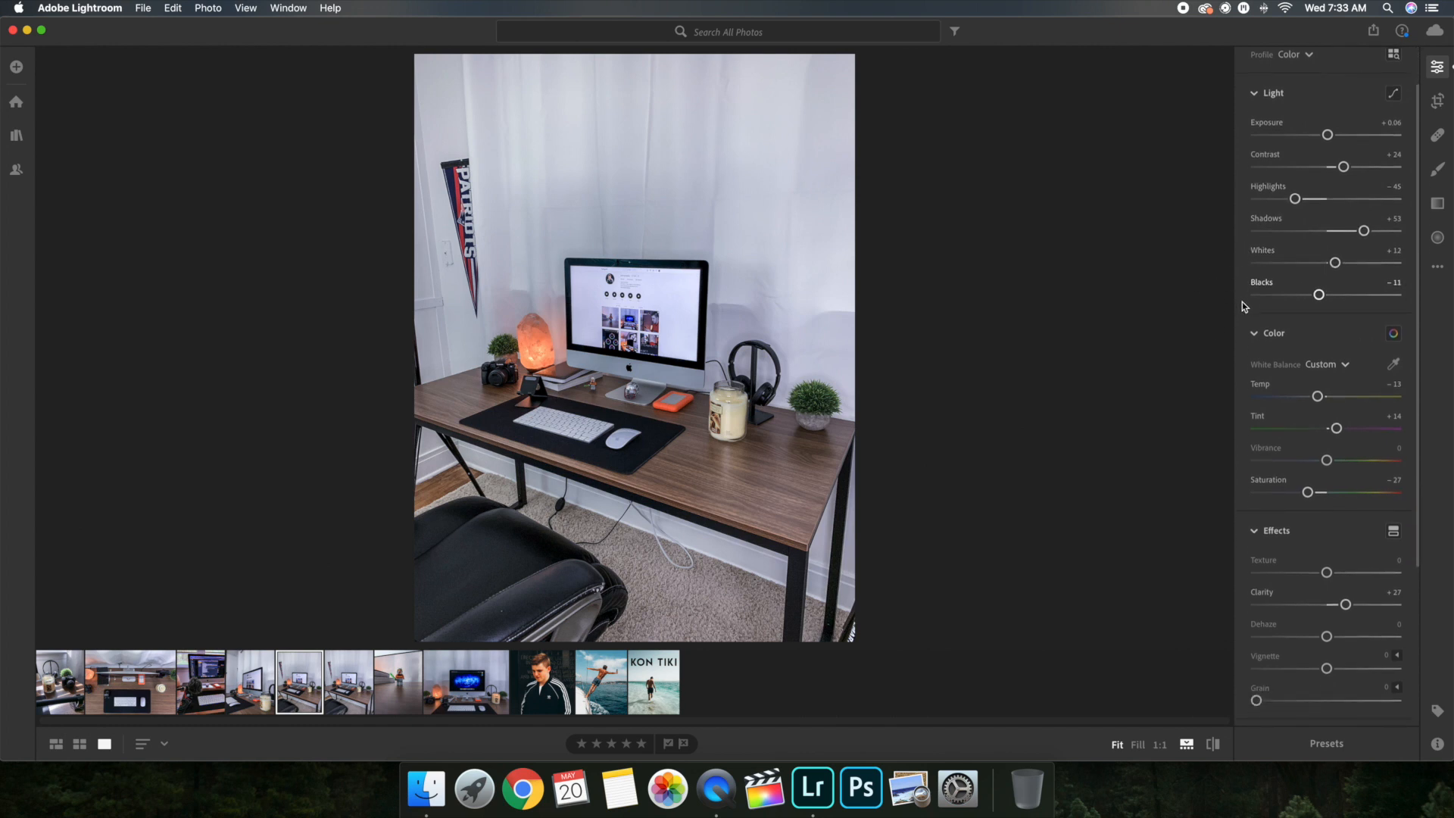
scroll(1240, 364, down, 2)
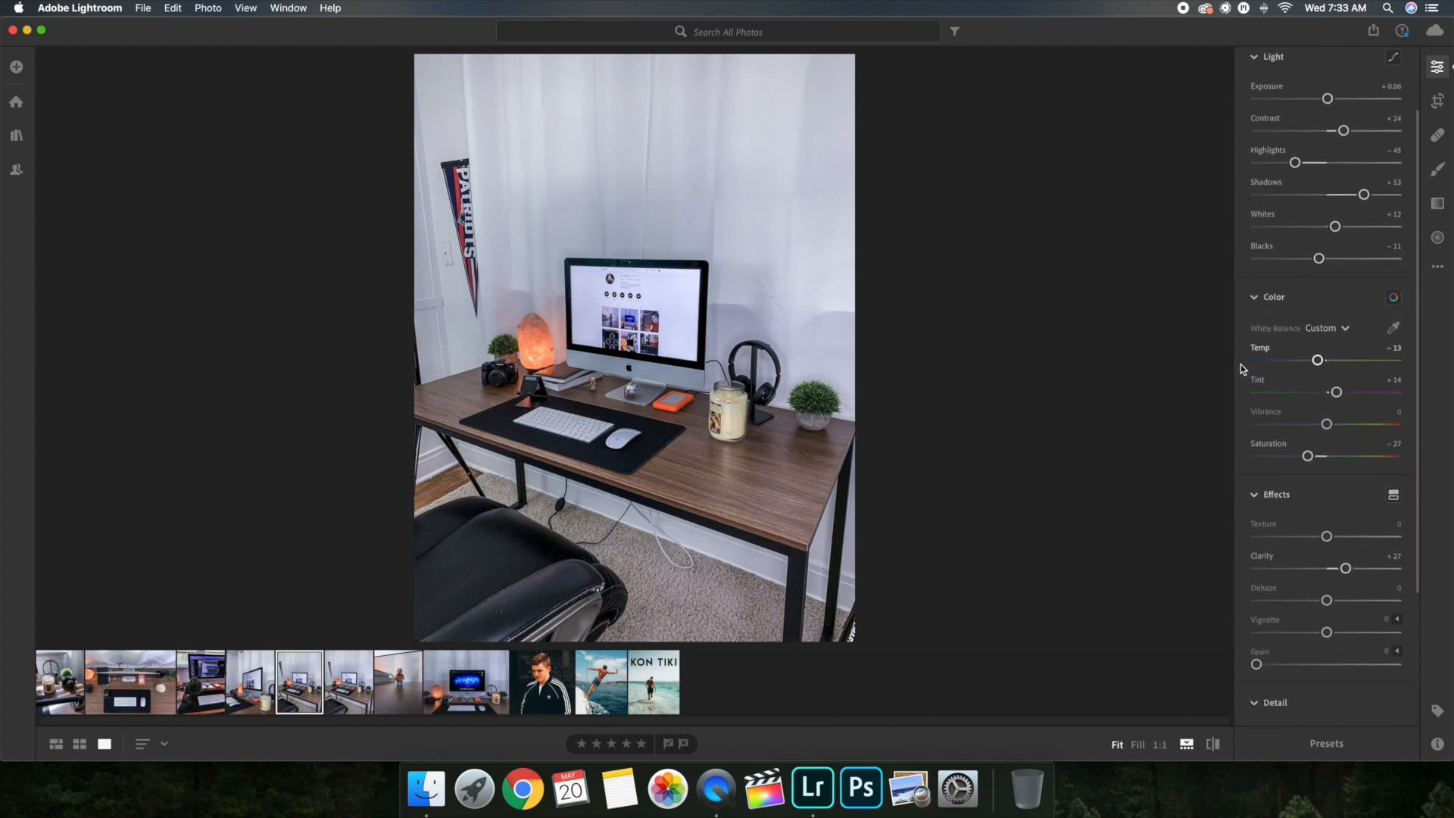
scroll(1240, 411, down, 3)
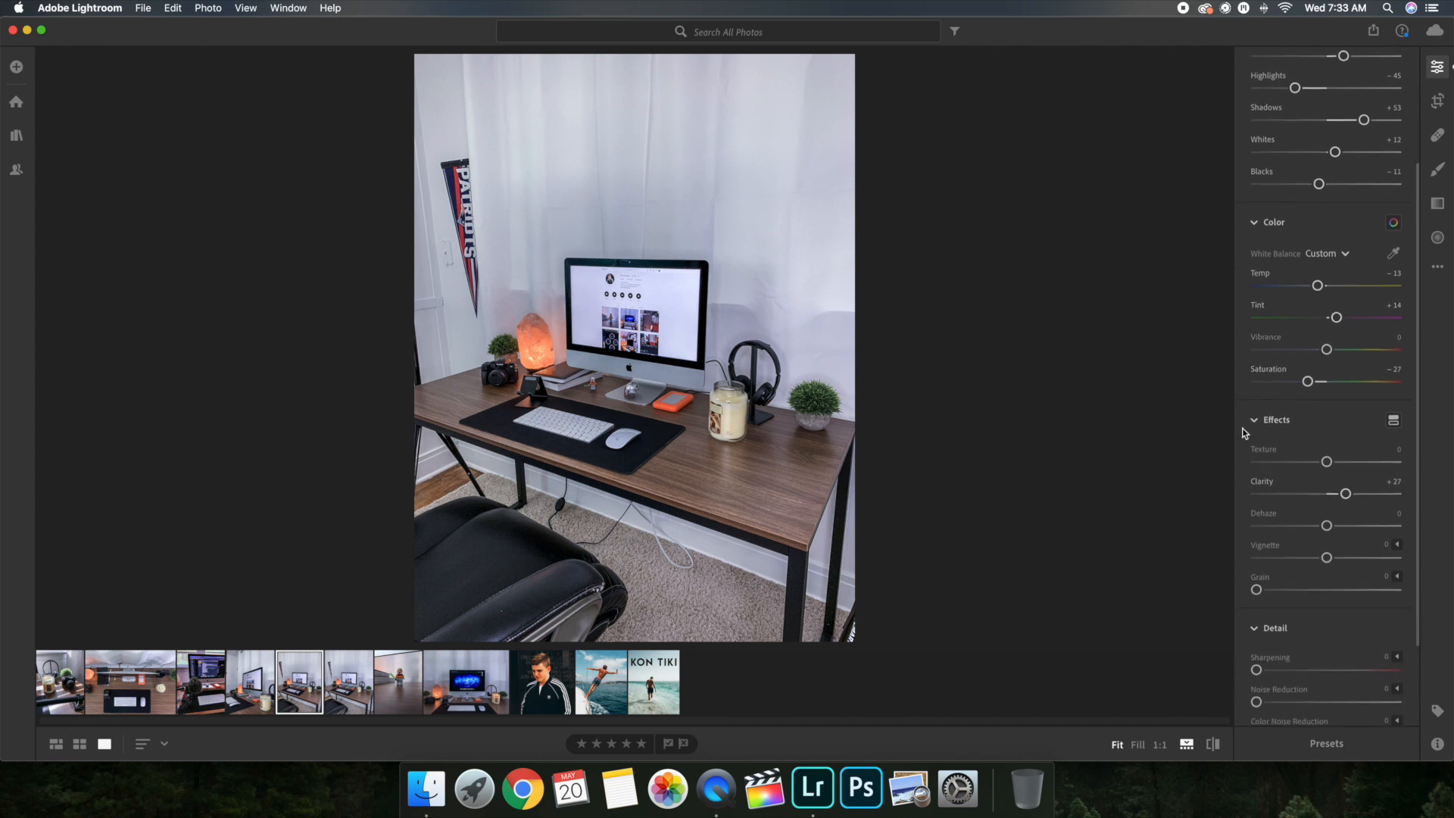
scroll(1242, 433, down, 5)
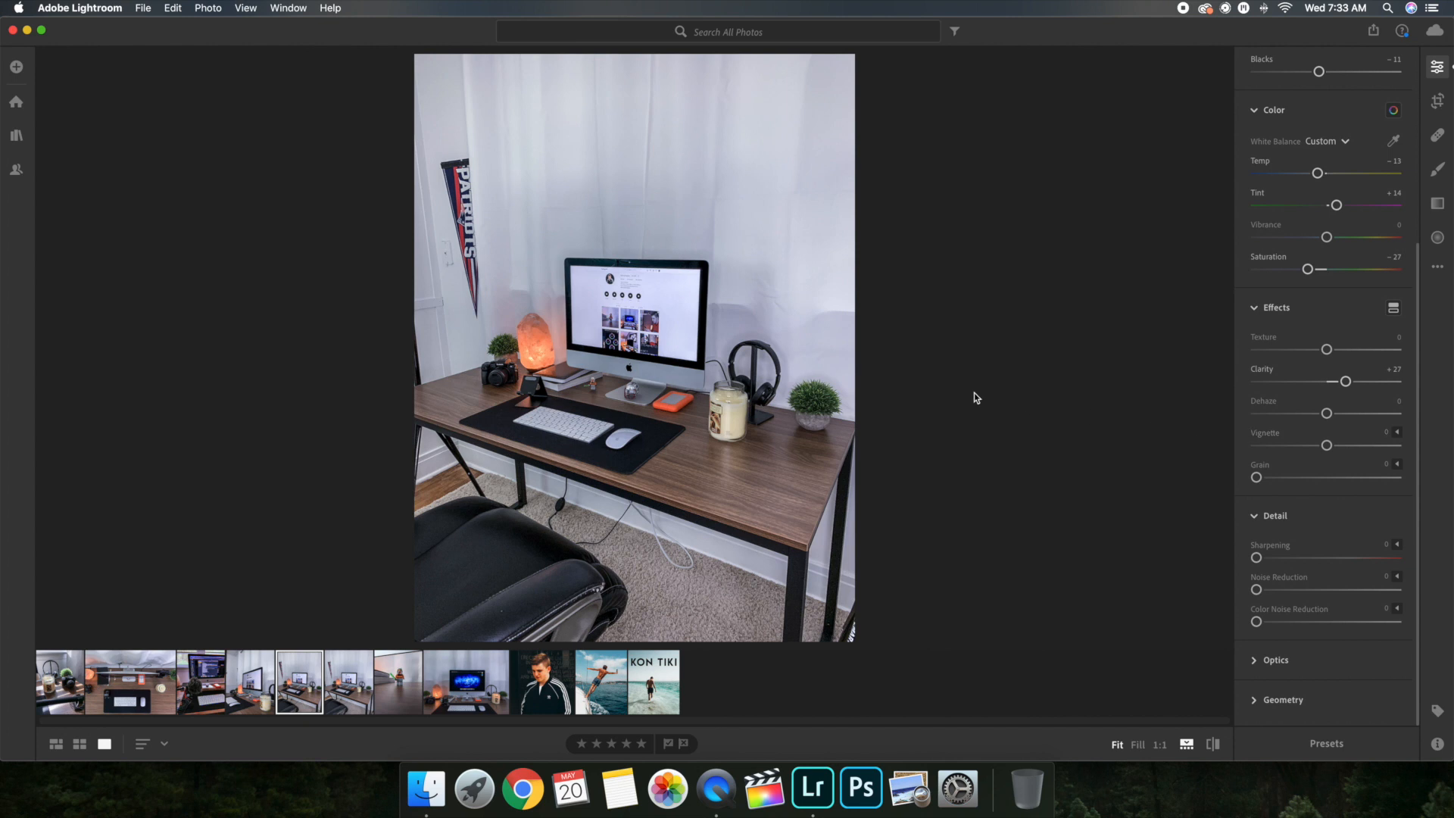
click(141, 679)
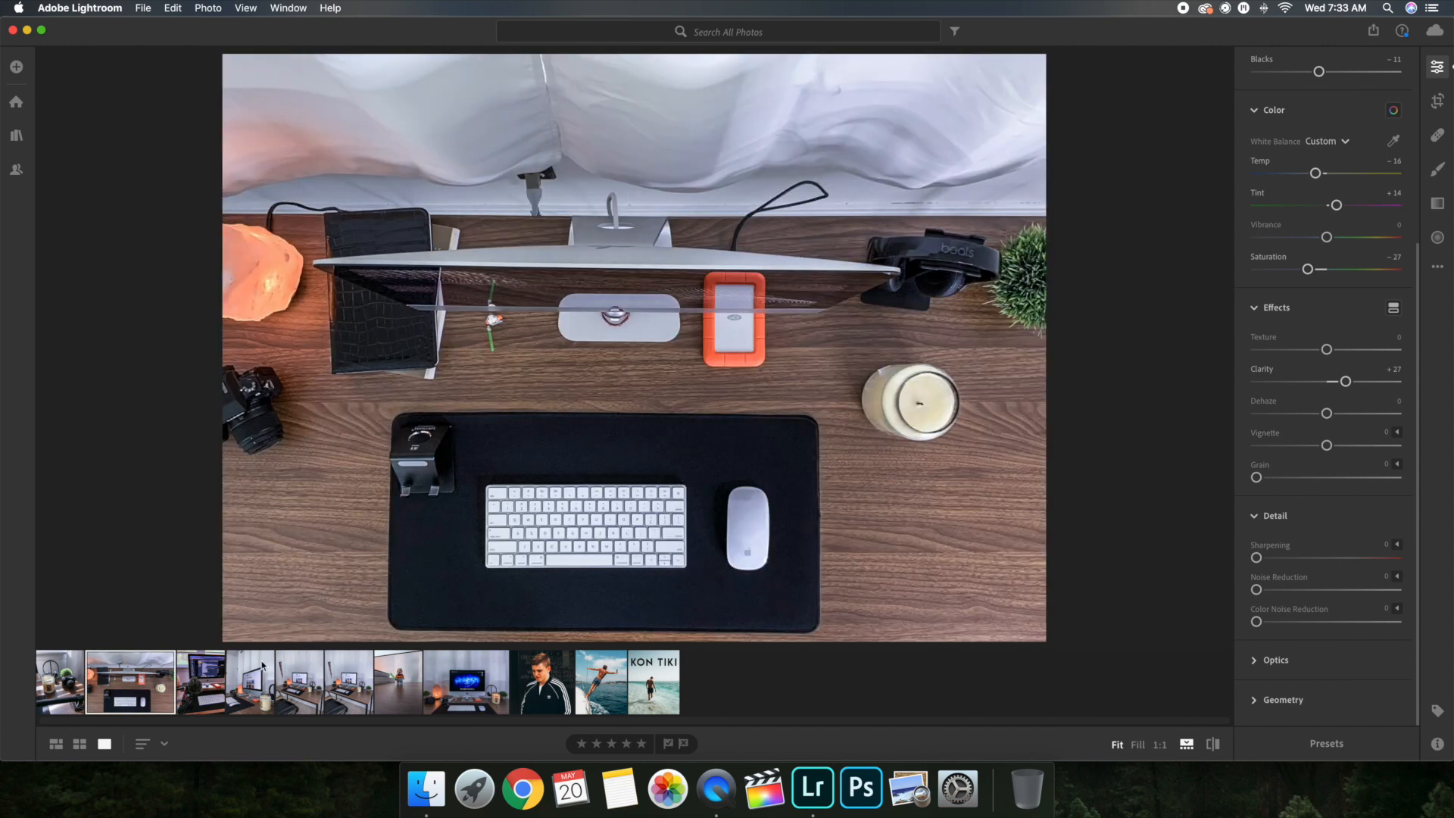
click(412, 683)
click(448, 686)
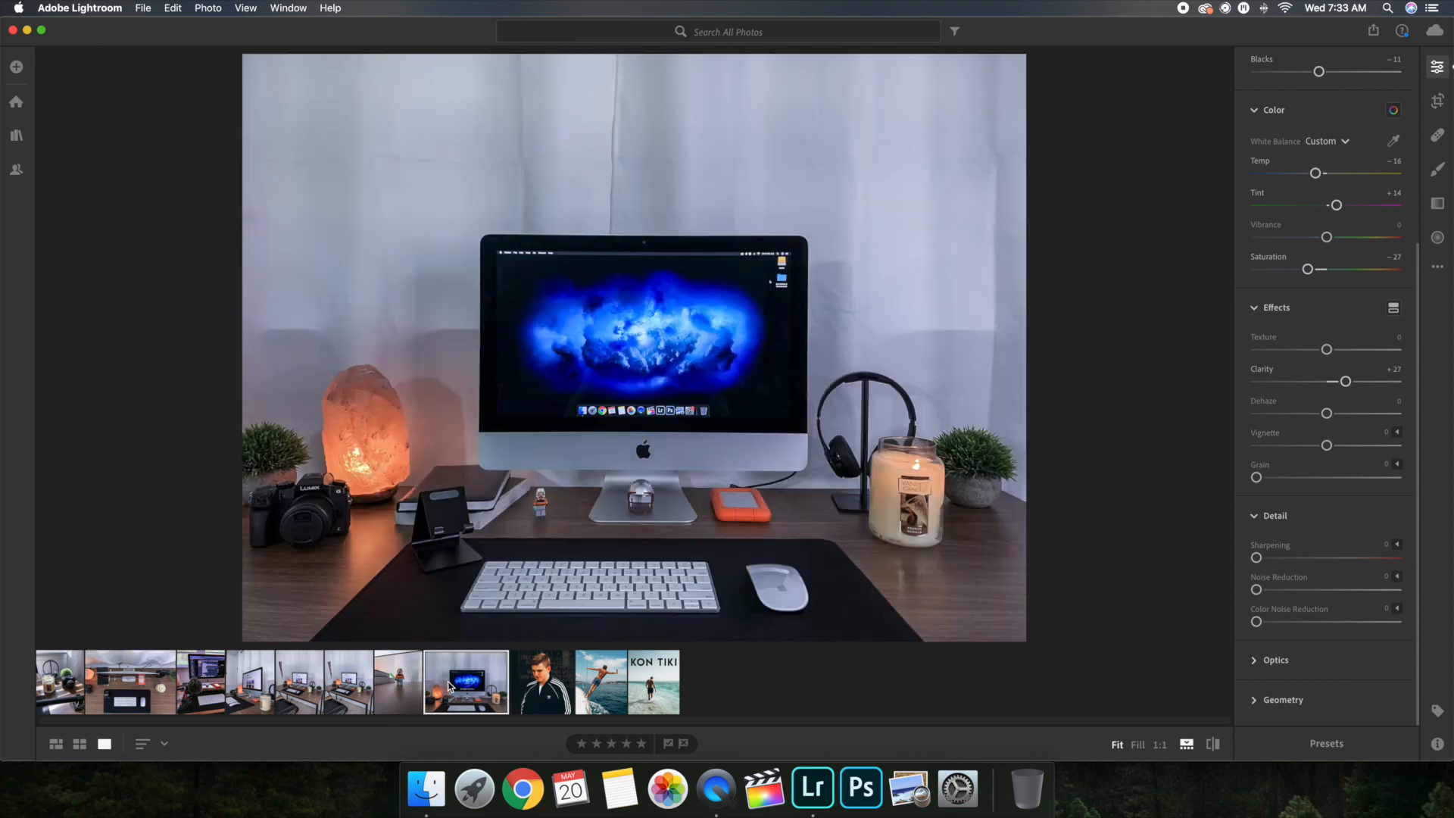